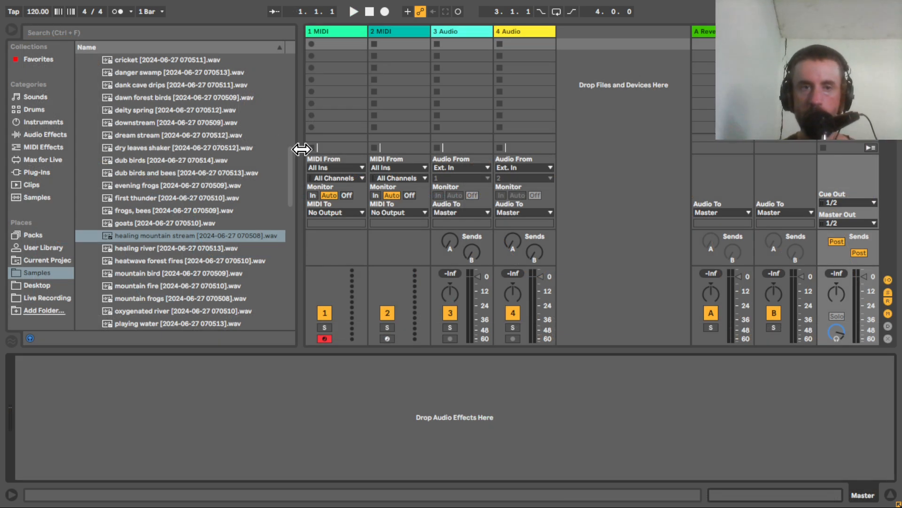
Audition the healing mountain stream, heatwave forest fires, mountain fire and oxygenated river field recordings.
{"action": "left_click_drag", "start_coordinate": [293, 158], "coordinate": [296, 165]}
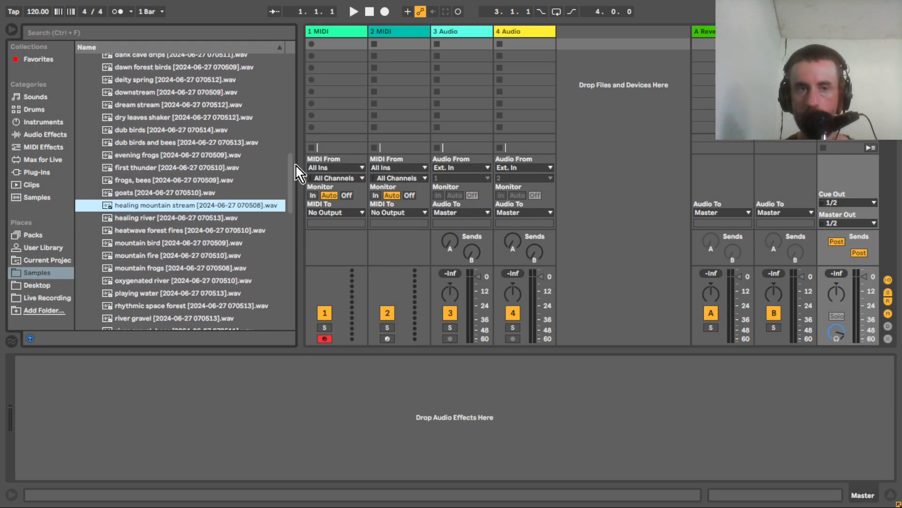
{"action": "left_click", "coordinate": [178, 209]}
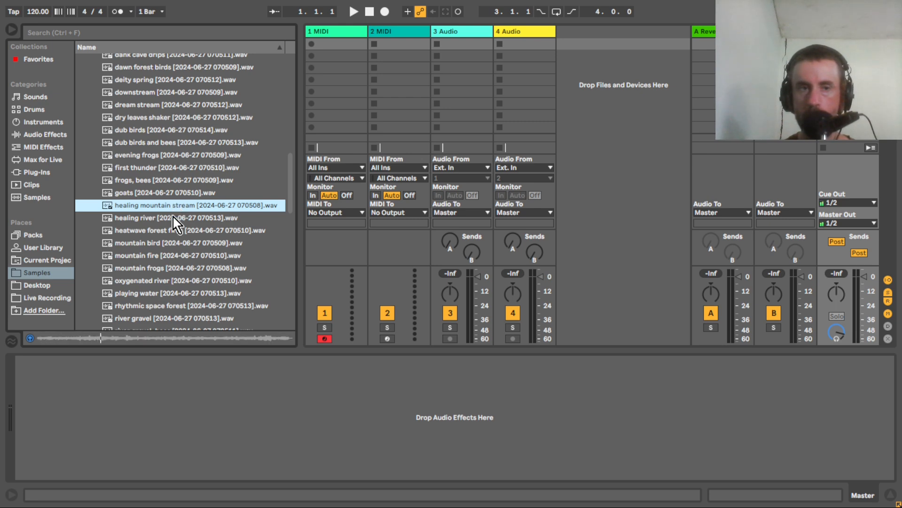
{"action": "left_click", "coordinate": [162, 234]}
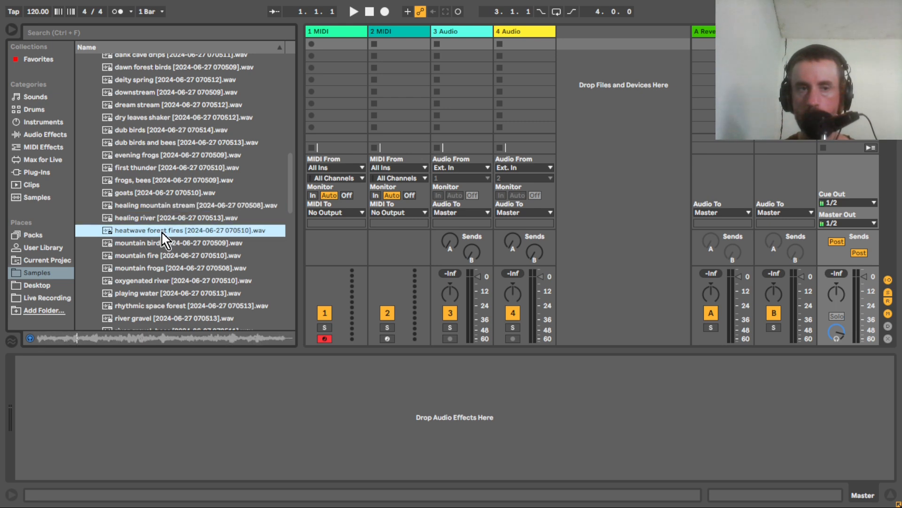
{"action": "left_click", "coordinate": [159, 257]}
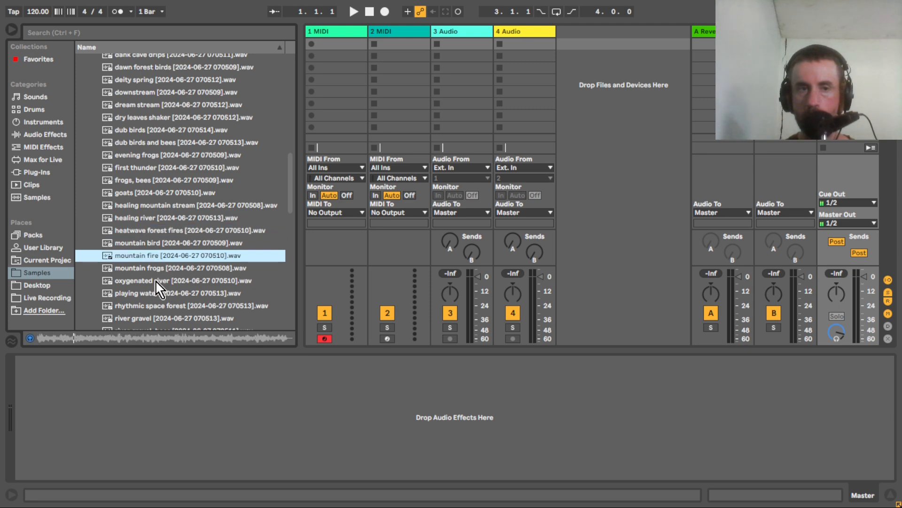
{"action": "left_click", "coordinate": [156, 282]}
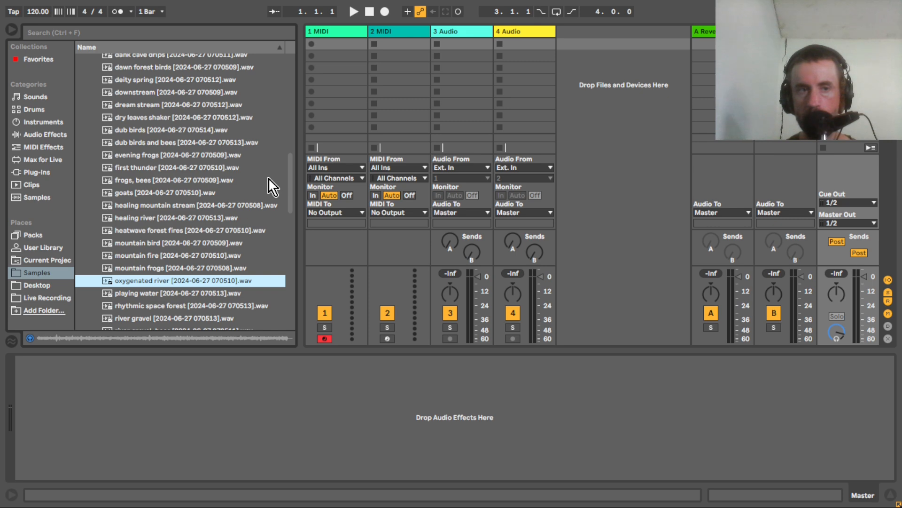
Load the Wavetable instrument onto the first MIDI track.
{"action": "left_click", "coordinate": [35, 121]}
{"action": "left_click_drag", "start_coordinate": [103, 198], "coordinate": [343, 39]}
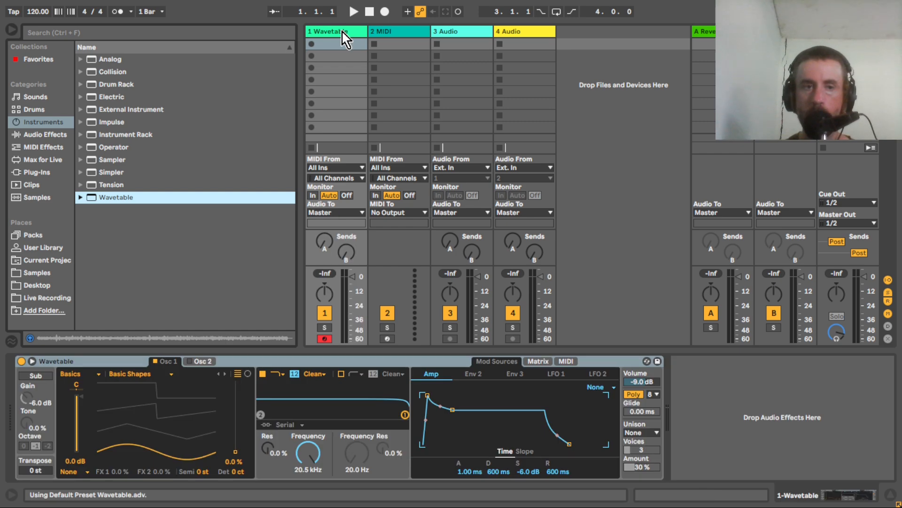
Audition the blazing truth, birds, nature and dream stream field recordings, and load dream stream as the wavetable of Osc 1.
{"action": "left_click", "coordinate": [37, 272]}
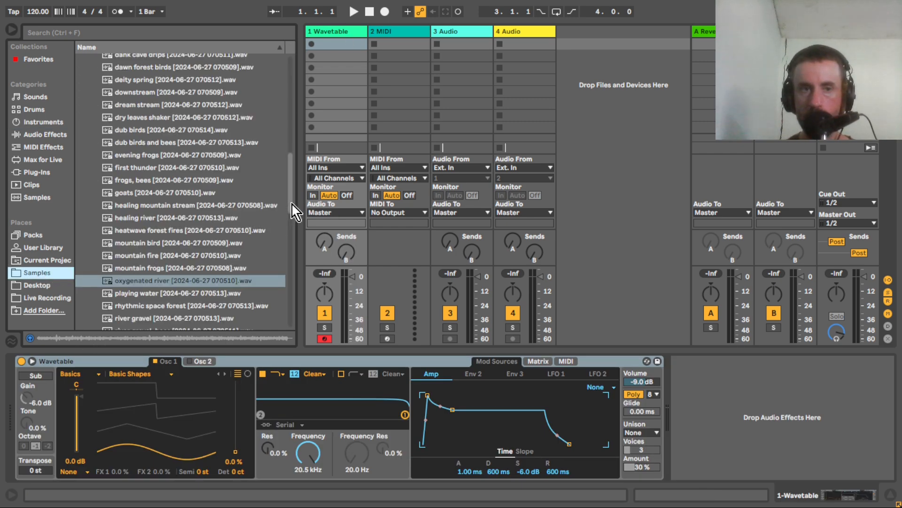
{"action": "left_click_drag", "start_coordinate": [291, 212], "coordinate": [301, 179]}
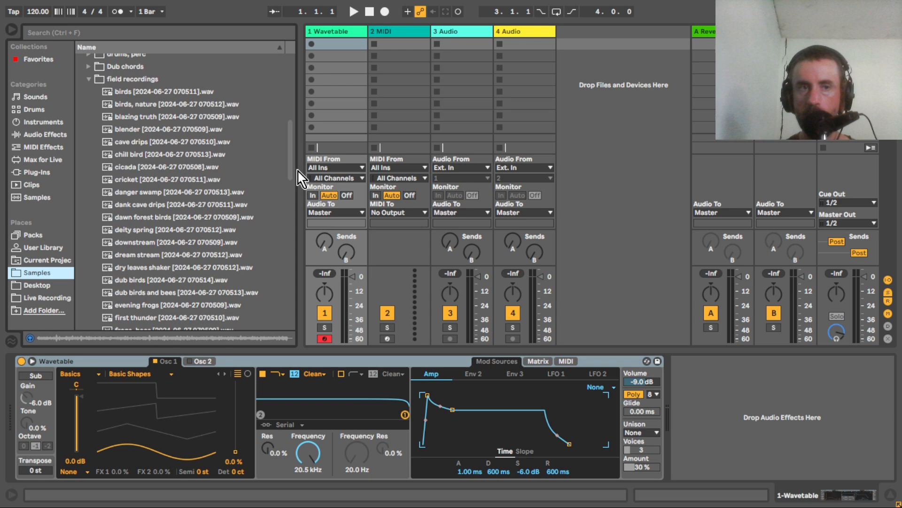
{"action": "left_click", "coordinate": [145, 118]}
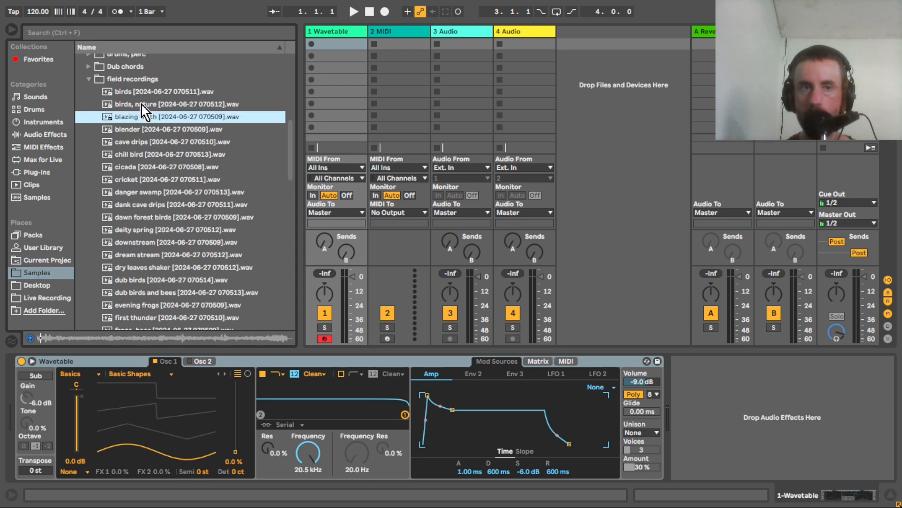
{"action": "left_click", "coordinate": [141, 104]}
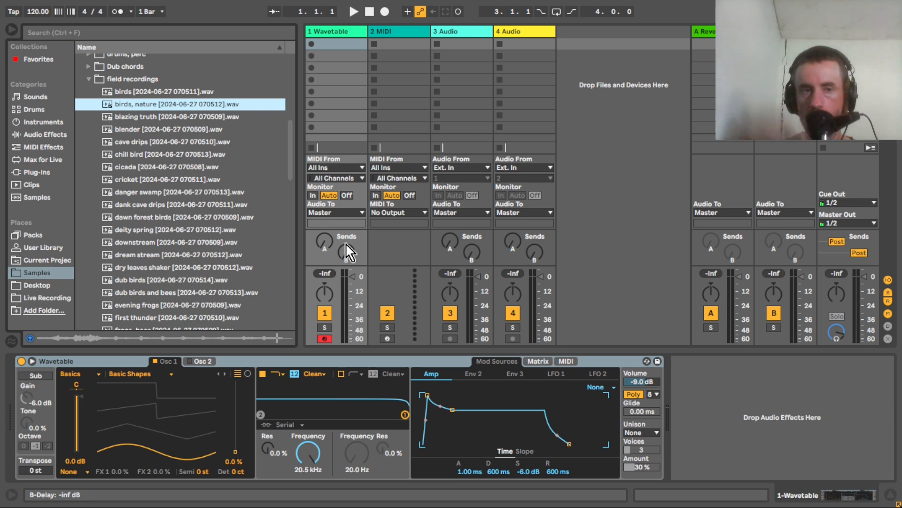
{"action": "scroll", "coordinate": [294, 171], "scroll_direction": "down", "scroll_amount": 3}
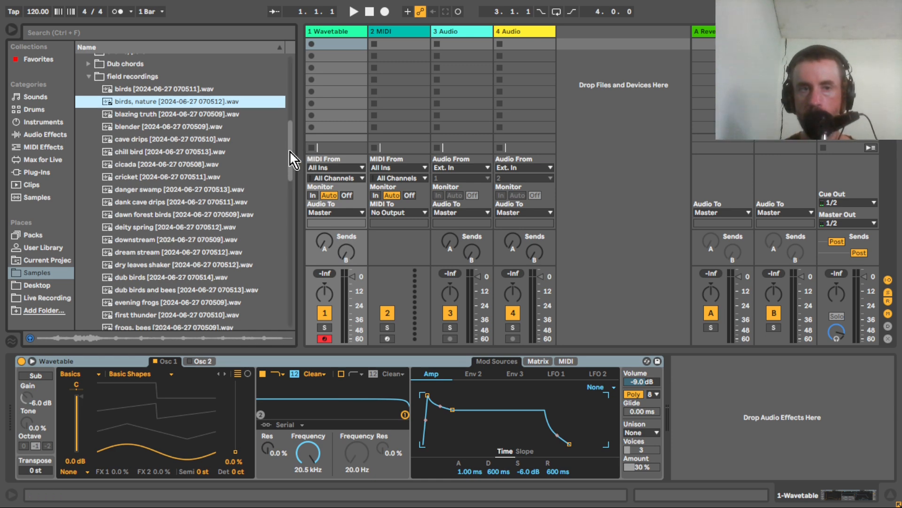
{"action": "mouse_move", "coordinate": [292, 162]}
{"action": "left_mouse_down"}
{"action": "mouse_move", "coordinate": [296, 217]}
{"action": "mouse_move", "coordinate": [294, 160]}
{"action": "left_mouse_up"}
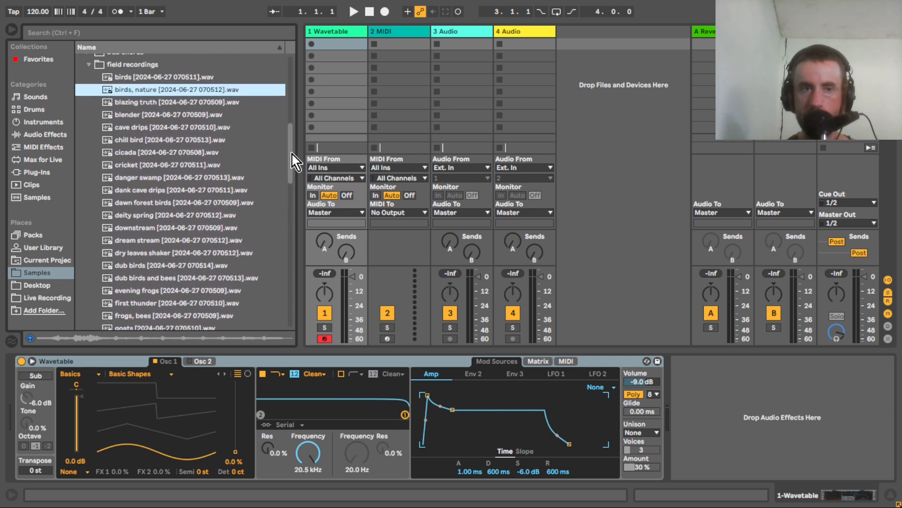
{"action": "left_click", "coordinate": [144, 241]}
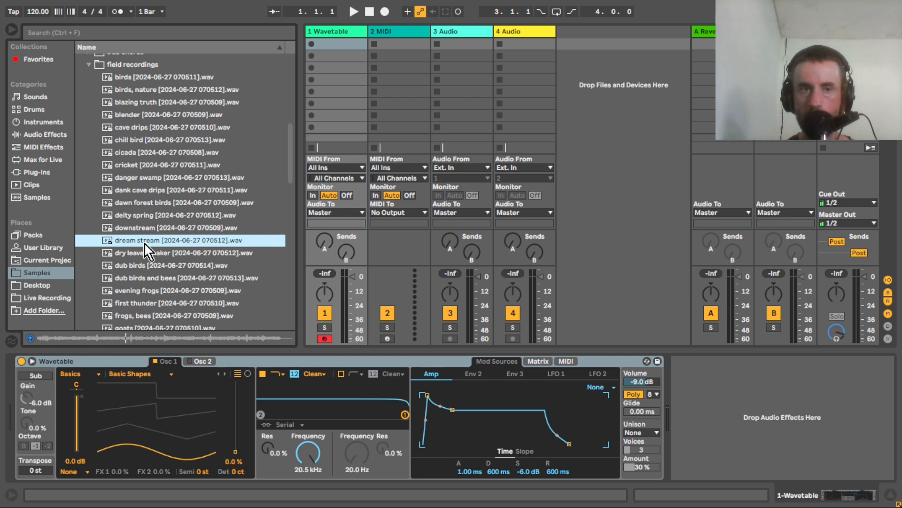
{"action": "left_click_drag", "start_coordinate": [145, 244], "coordinate": [168, 414]}
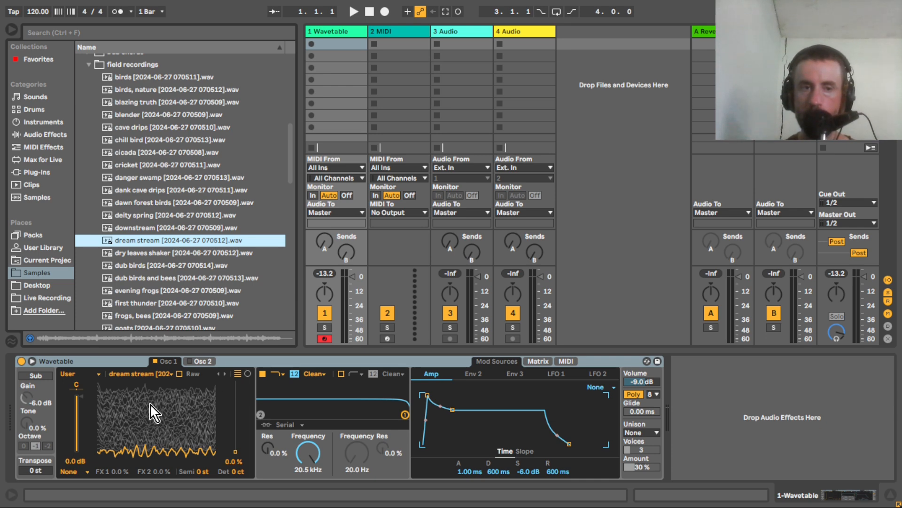
Add a Tuner audio effect after Wavetable on the first track.
{"action": "left_click", "coordinate": [49, 136]}
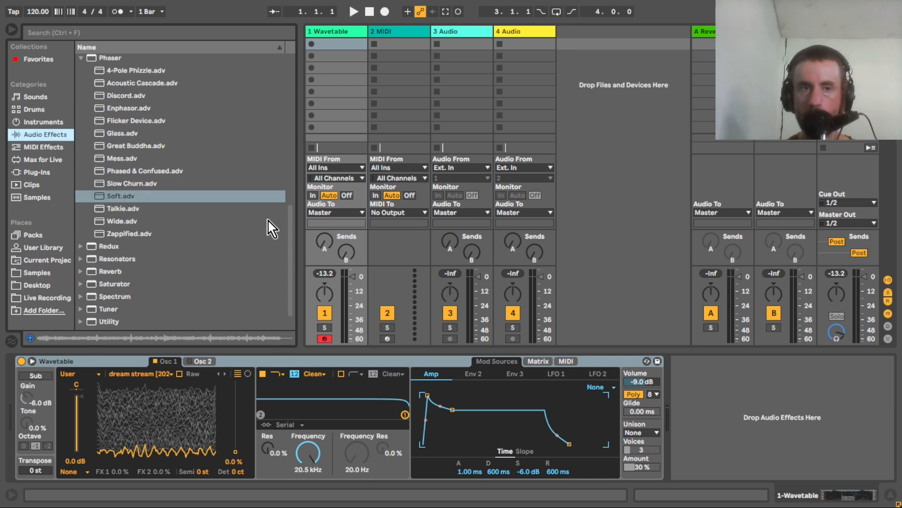
{"action": "scroll", "coordinate": [295, 231], "scroll_direction": "down", "scroll_amount": 2}
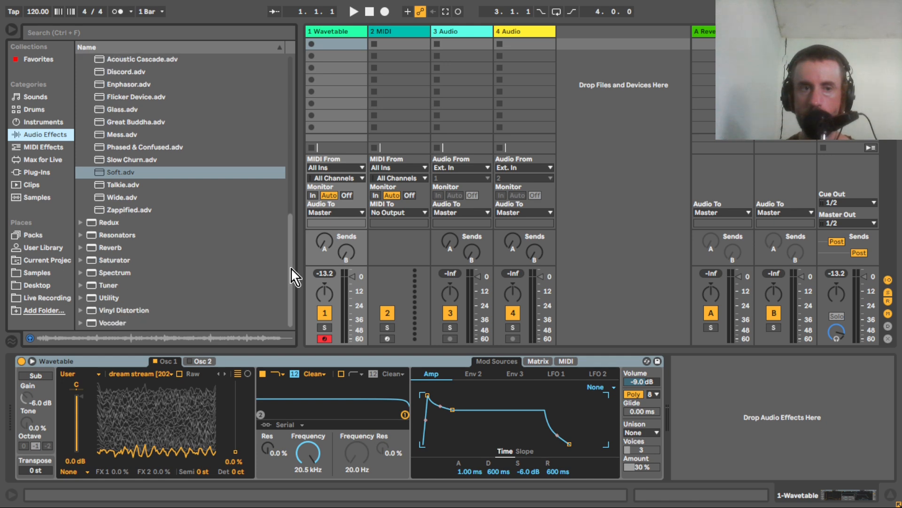
{"action": "left_click", "coordinate": [94, 286]}
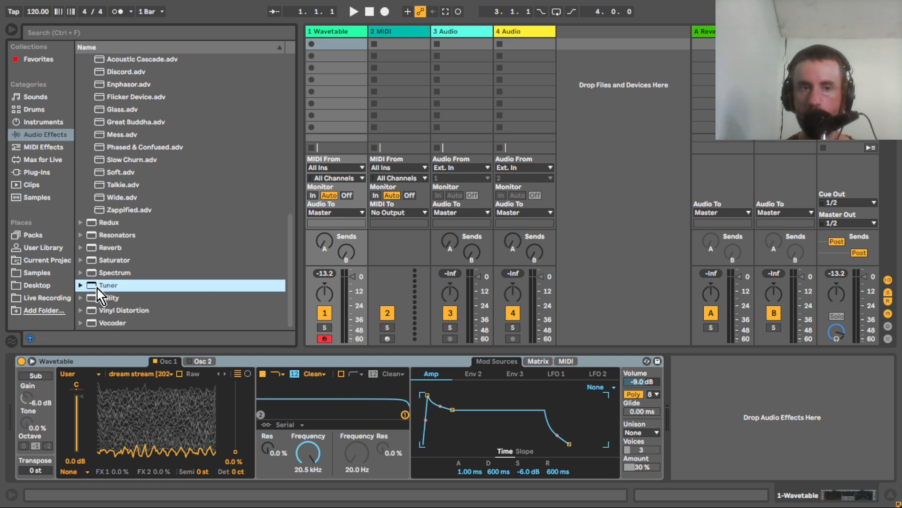
{"action": "double_click", "coordinate": [159, 286]}
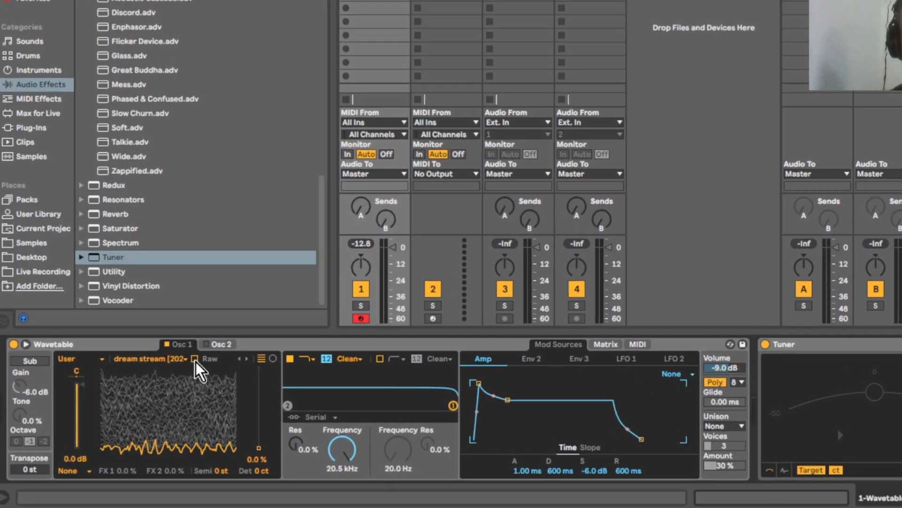
Compare Osc 1 with Raw mode on and off, leave Raw enabled, and set the wavetable position to 62%.
{"action": "left_click", "coordinate": [194, 358]}
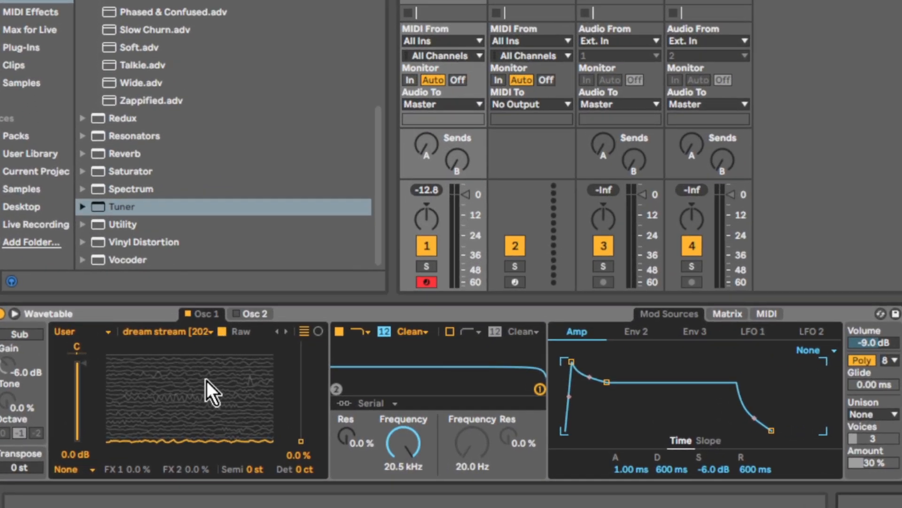
{"action": "left_click", "coordinate": [224, 334]}
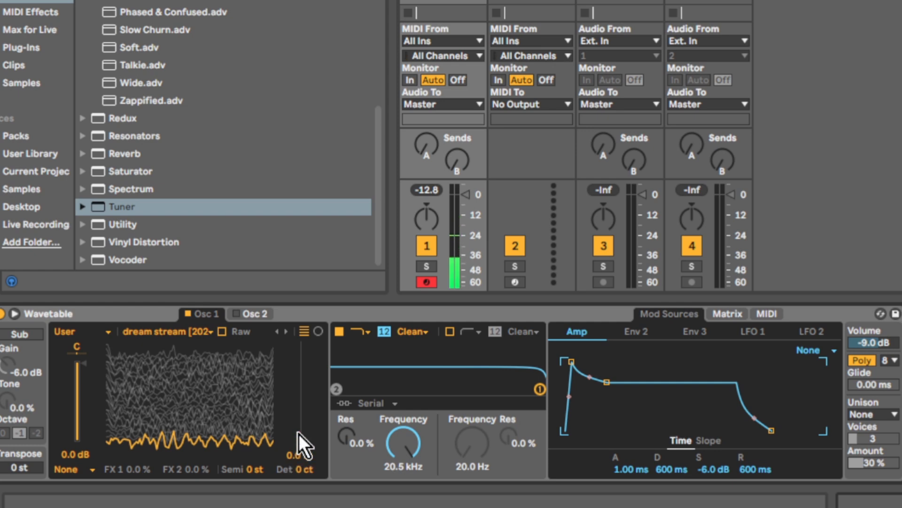
{"action": "left_click_drag", "start_coordinate": [303, 442], "coordinate": [303, 376]}
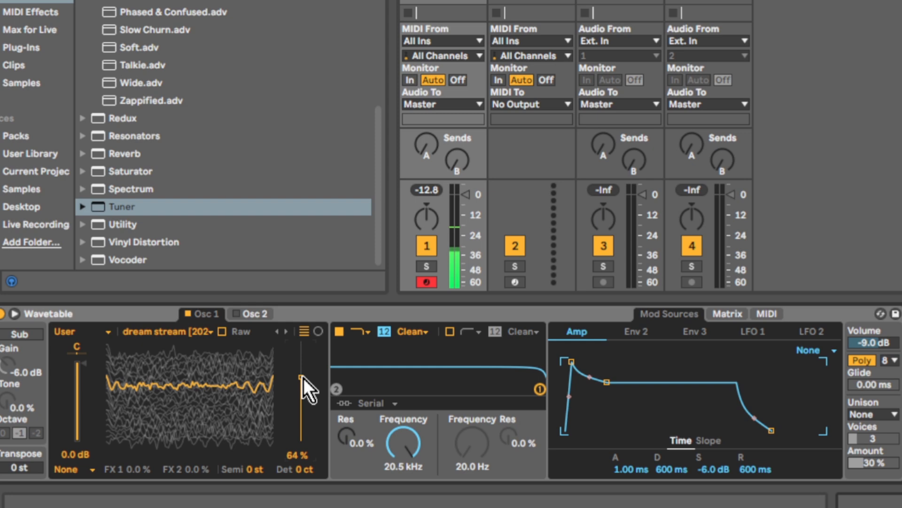
{"action": "left_click", "coordinate": [223, 331]}
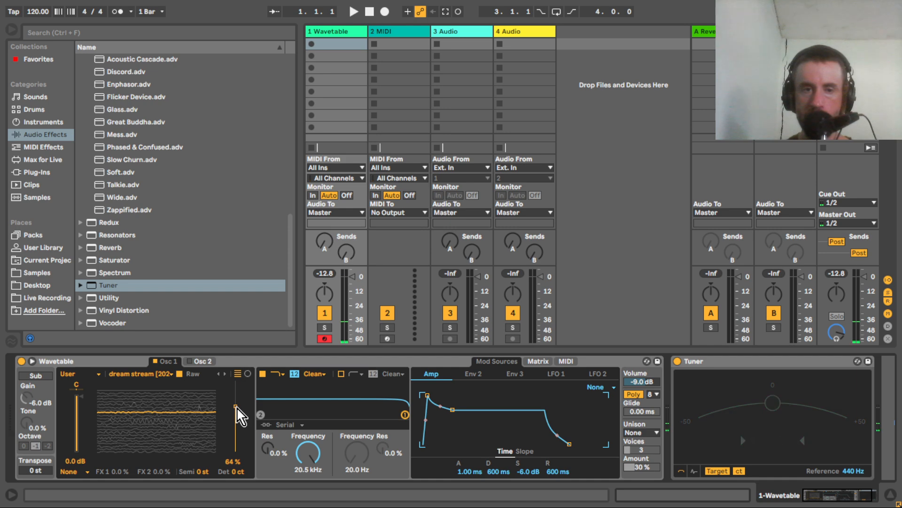
{"action": "left_click_drag", "start_coordinate": [259, 404], "coordinate": [237, 408]}
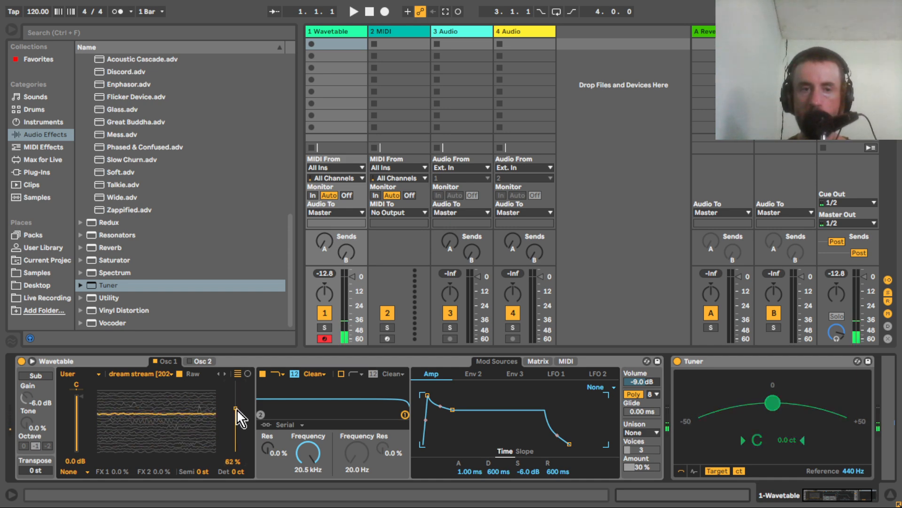
Create a MIDI clip in the Wavetable track's first slot, containing a C1 note extended across the full bar with Legato.
{"action": "double_click", "coordinate": [338, 45]}
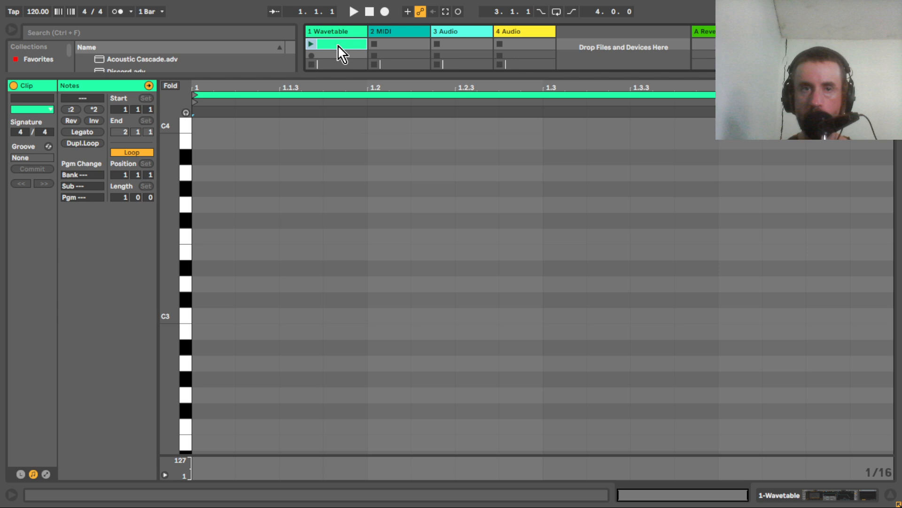
{"action": "double_click", "coordinate": [212, 317]}
{"action": "key", "text": "shift+Down"}
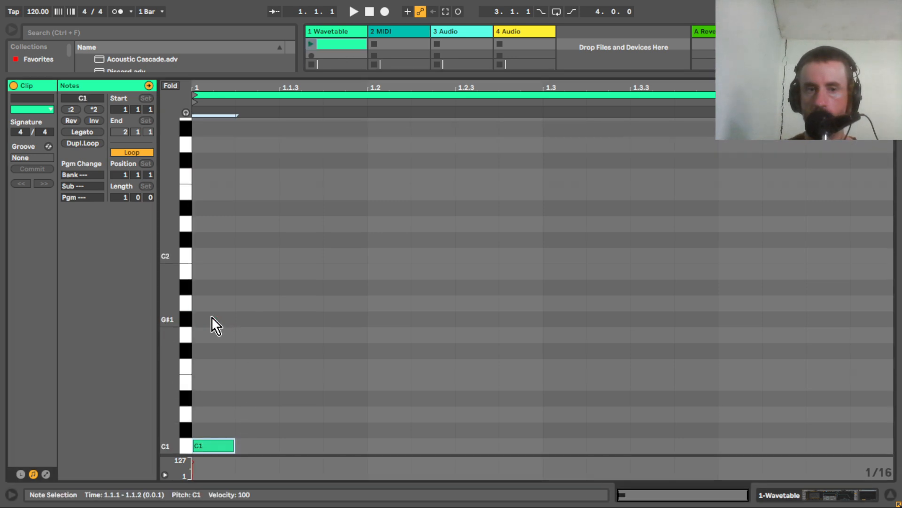
{"action": "left_click", "coordinate": [90, 134]}
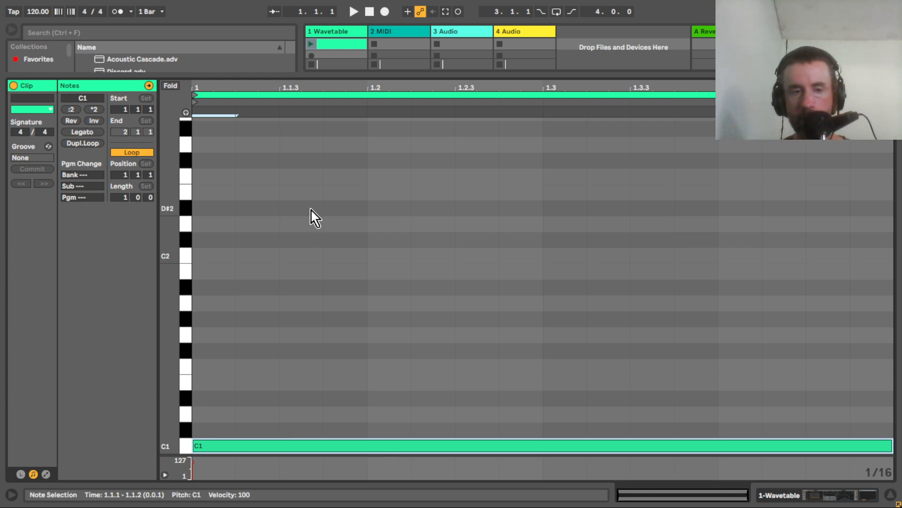
Return to the device chain and play the clip briefly to check its pitch on the Tuner.
{"action": "key", "text": "shift+Tab"}
{"action": "left_click", "coordinate": [311, 44]}
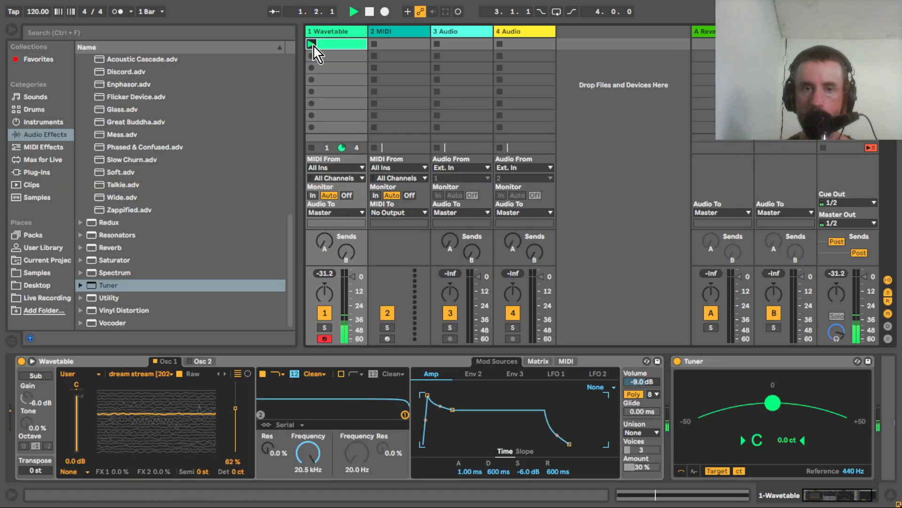
{"action": "key", "text": "space"}
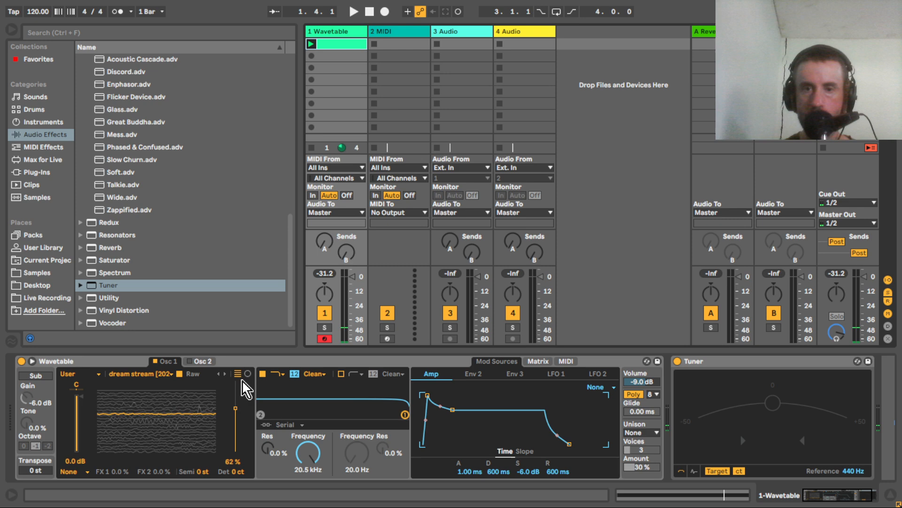
Raise the Wavetable volume to -0.3 dB while the clip plays, and stop playback.
{"action": "key", "text": "space"}
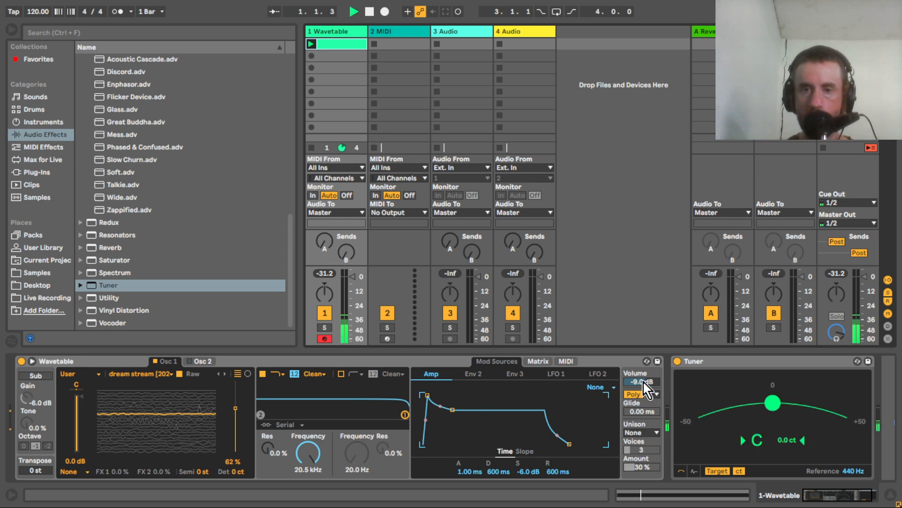
{"action": "left_click_drag", "start_coordinate": [644, 382], "coordinate": [645, 364]}
{"action": "key", "text": "space"}
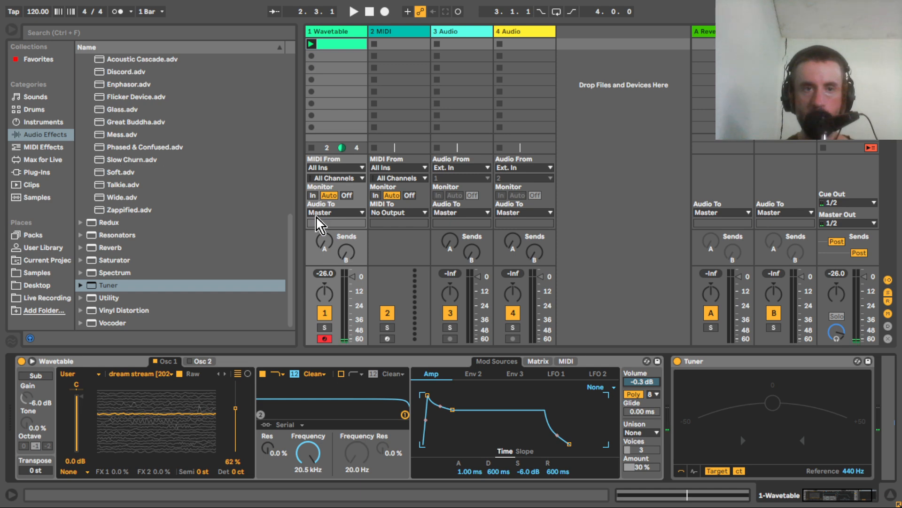
Add a Compressor after the Tuner and lower its threshold to about -20.7 dB during playback.
{"action": "left_click_drag", "start_coordinate": [291, 237], "coordinate": [278, 89]}
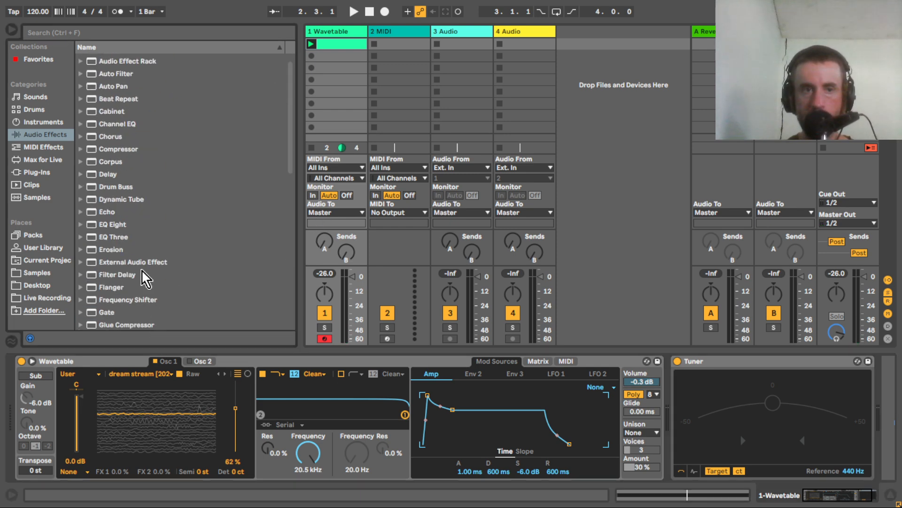
{"action": "double_click", "coordinate": [123, 150]}
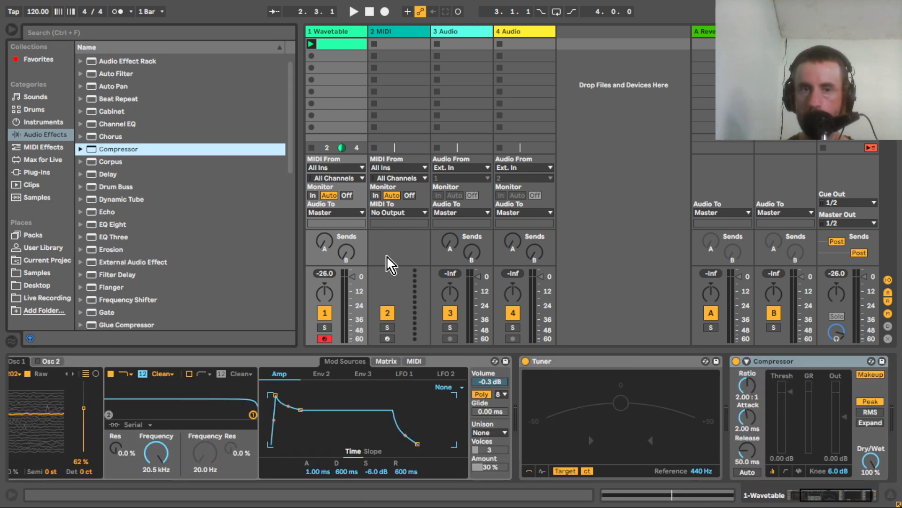
{"action": "key", "text": "space"}
{"action": "left_click_drag", "start_coordinate": [799, 408], "coordinate": [799, 430]}
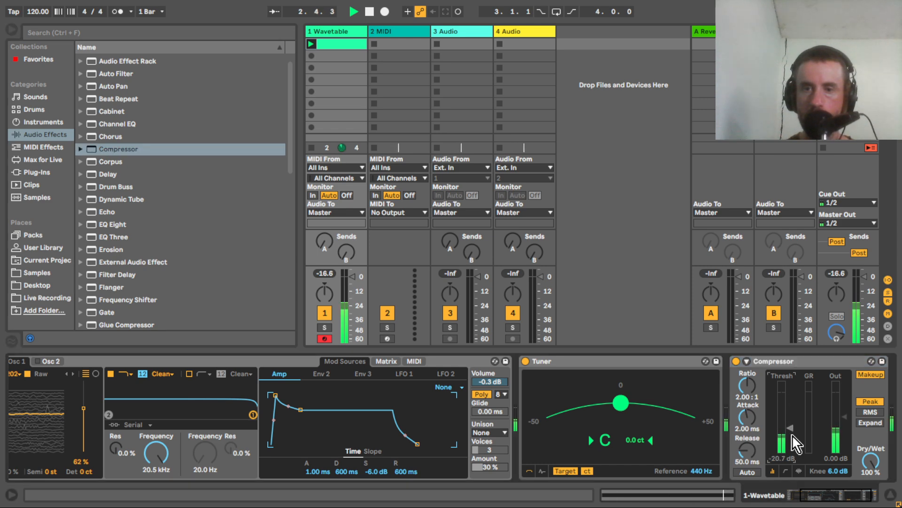
{"action": "key", "text": "space"}
Play the clip while lowering the Wavetable's Osc 1 position to 0.0%, and stop playback.
{"action": "left_click_drag", "start_coordinate": [831, 495], "coordinate": [686, 503]}
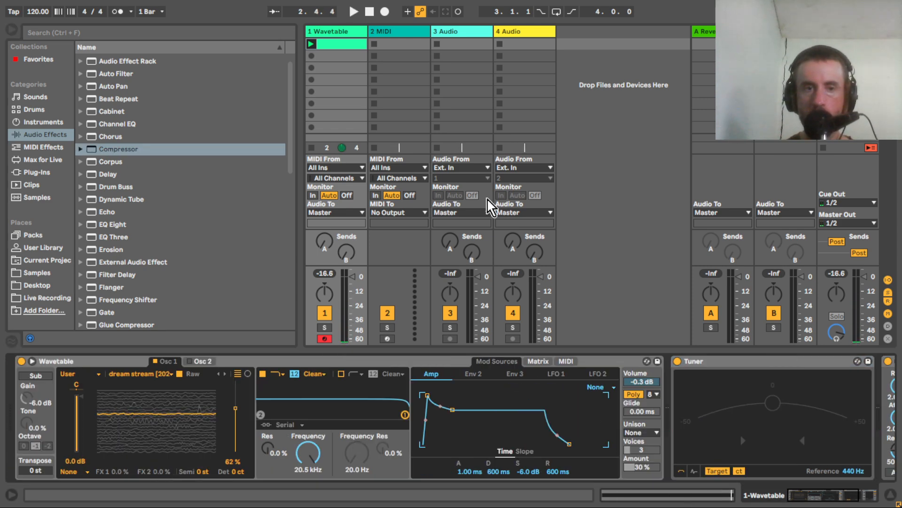
{"action": "key", "text": "space"}
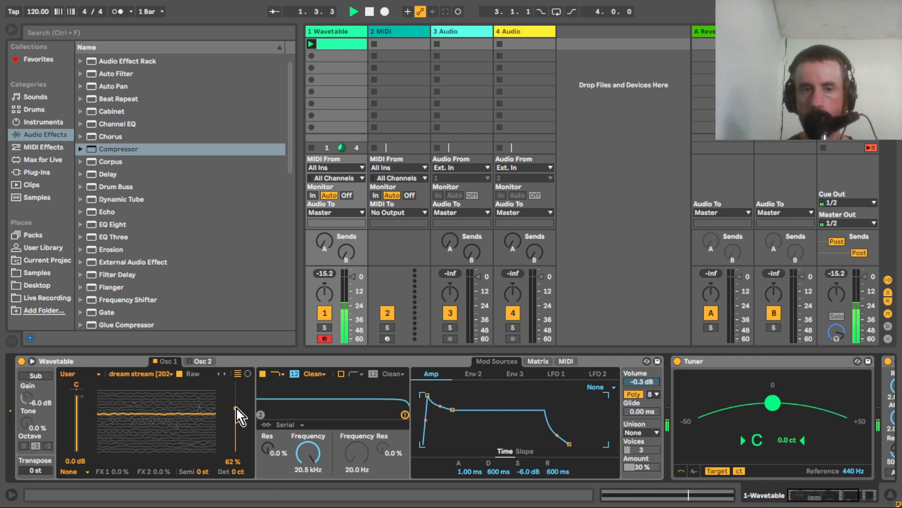
{"action": "left_click_drag", "start_coordinate": [236, 410], "coordinate": [237, 452]}
{"action": "key", "text": "space"}
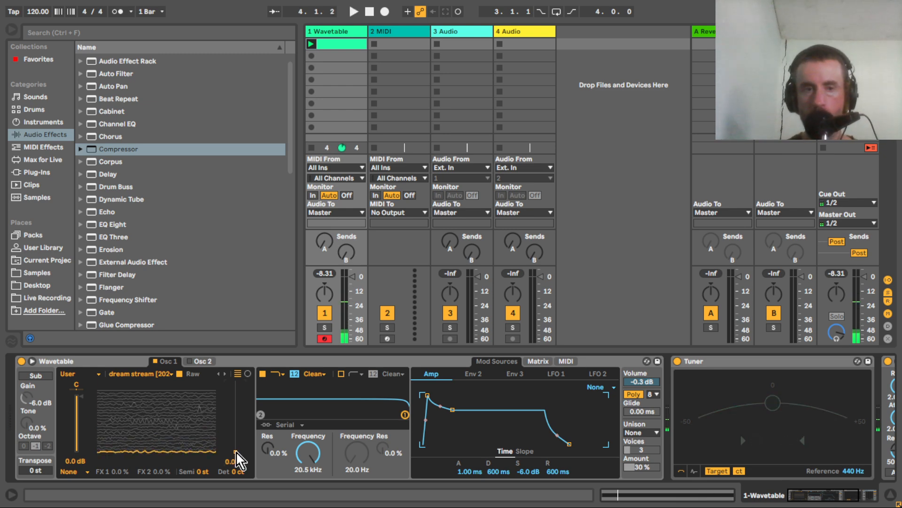
Lower the system volume to 38.
{"action": "key", "text": "XF86AudioLowerVolume"}
{"action": "key", "text": "XF86AudioLowerVolume"}
{"action": "key", "text": "XF86AudioLowerVolume"}
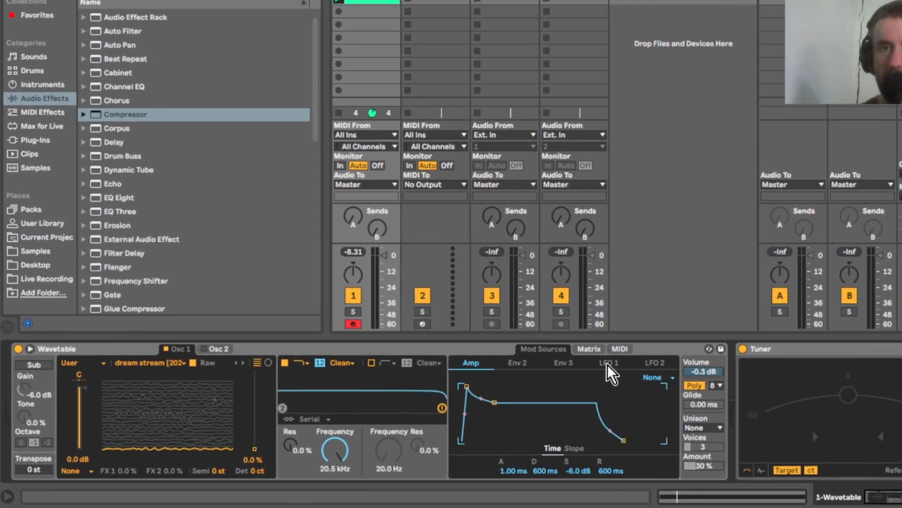
Modulate Osc 1's wavetable position with LFO 1 at 52 in the modulation matrix, and set the position to 52%.
{"action": "left_click", "coordinate": [607, 363]}
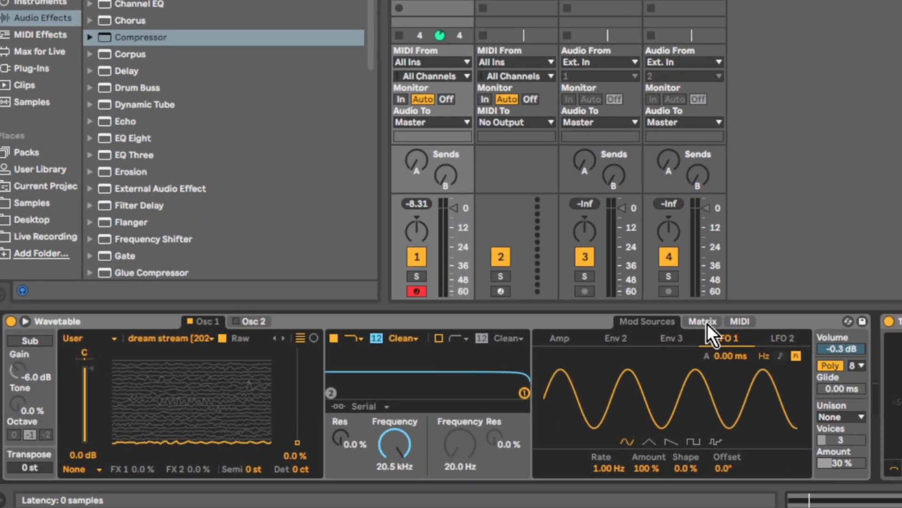
{"action": "left_click", "coordinate": [707, 323]}
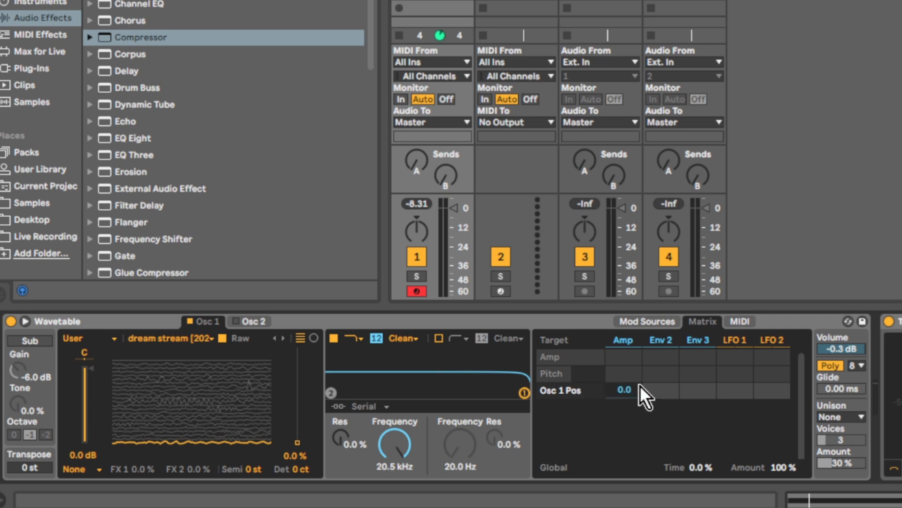
{"action": "mouse_move", "coordinate": [733, 393]}
{"action": "left_mouse_down"}
{"action": "mouse_move", "coordinate": [733, 372]}
{"action": "mouse_move", "coordinate": [734, 396]}
{"action": "left_mouse_up"}
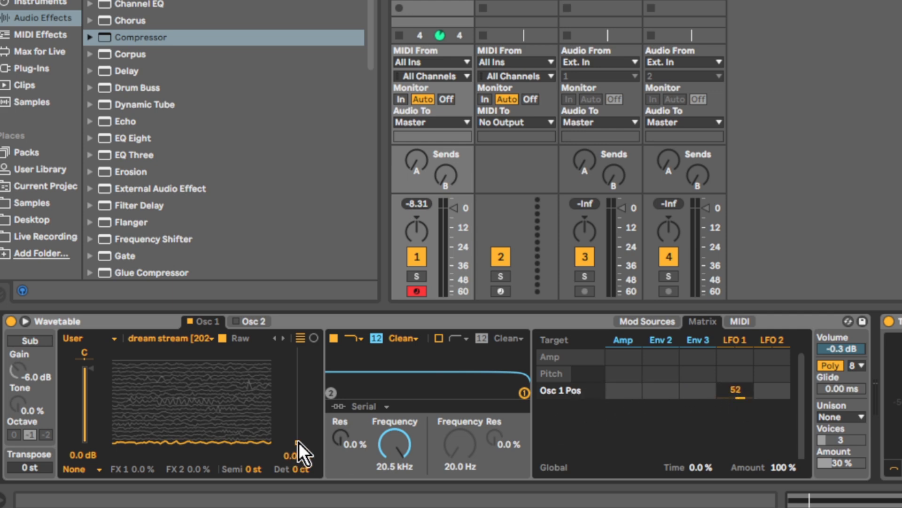
{"action": "left_click_drag", "start_coordinate": [297, 442], "coordinate": [298, 393]}
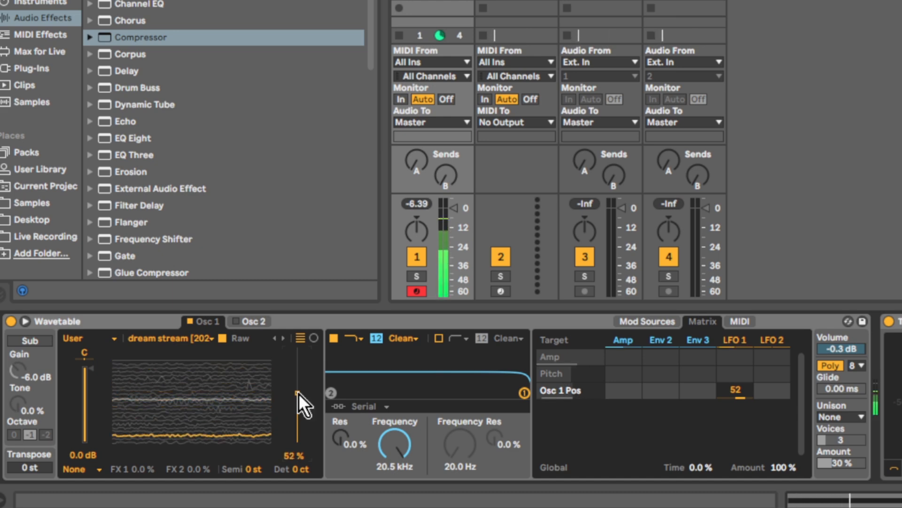
Set LFO 1's amount to 74% and rate to 0.18 Hz, and turn off its retrigger.
{"action": "left_click", "coordinate": [735, 342]}
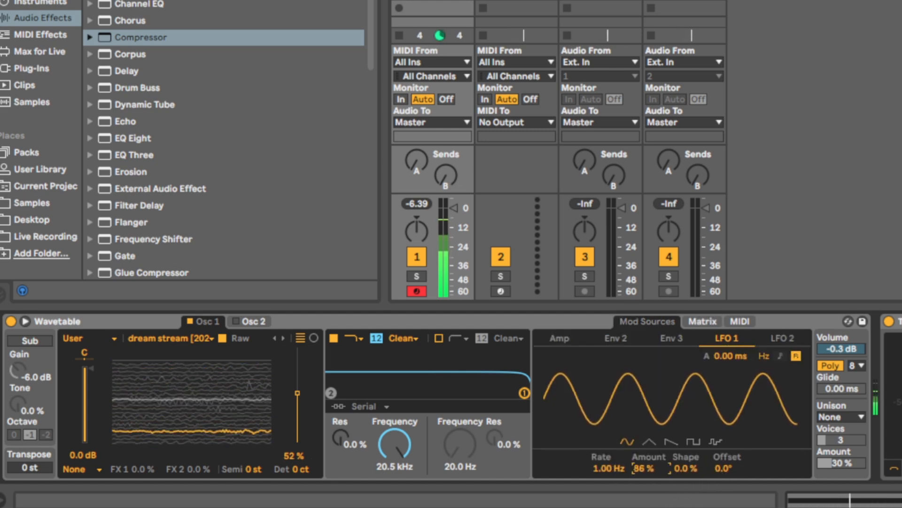
{"action": "left_click_drag", "start_coordinate": [645, 468], "coordinate": [609, 485]}
{"action": "left_click_drag", "start_coordinate": [609, 468], "coordinate": [609, 469]}
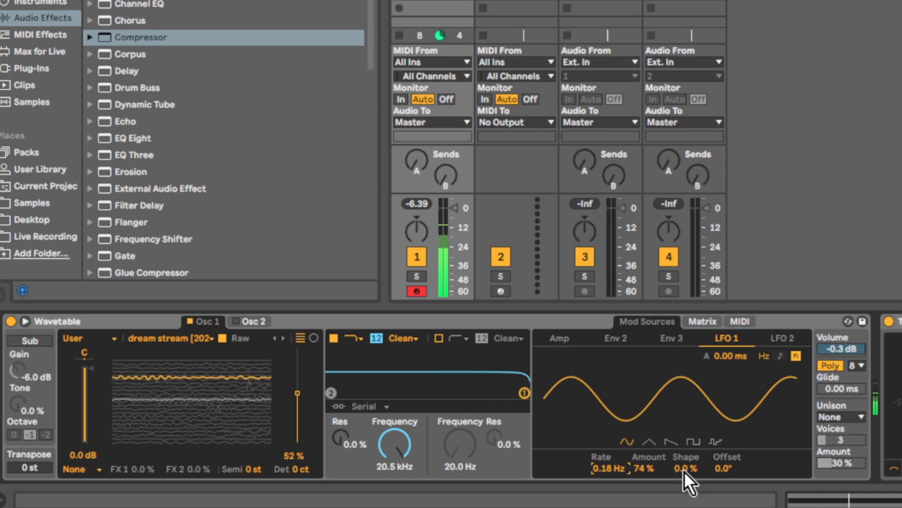
{"action": "left_click", "coordinate": [797, 356]}
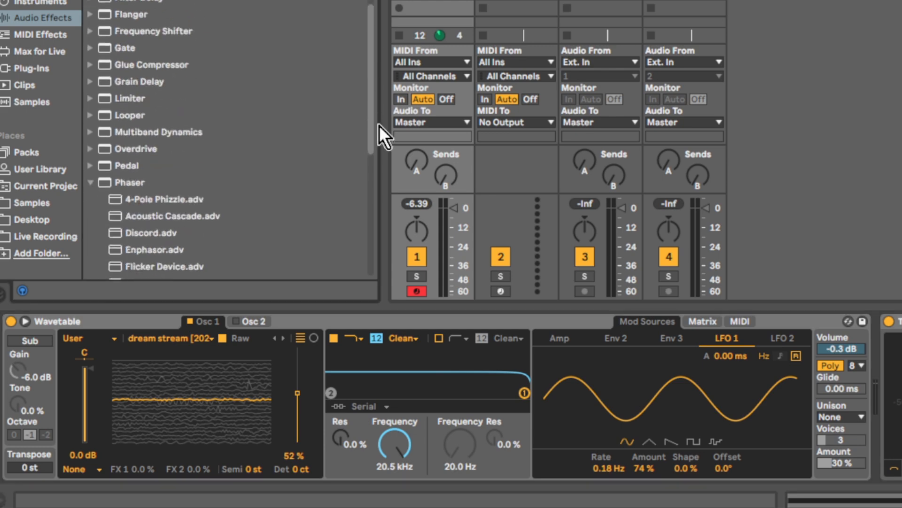
Add a Reverb after the Compressor, turning off its Hi Cut and High diffusion filters and setting Dry/Wet to 14%.
{"action": "left_click_drag", "start_coordinate": [369, 40], "coordinate": [367, 246]}
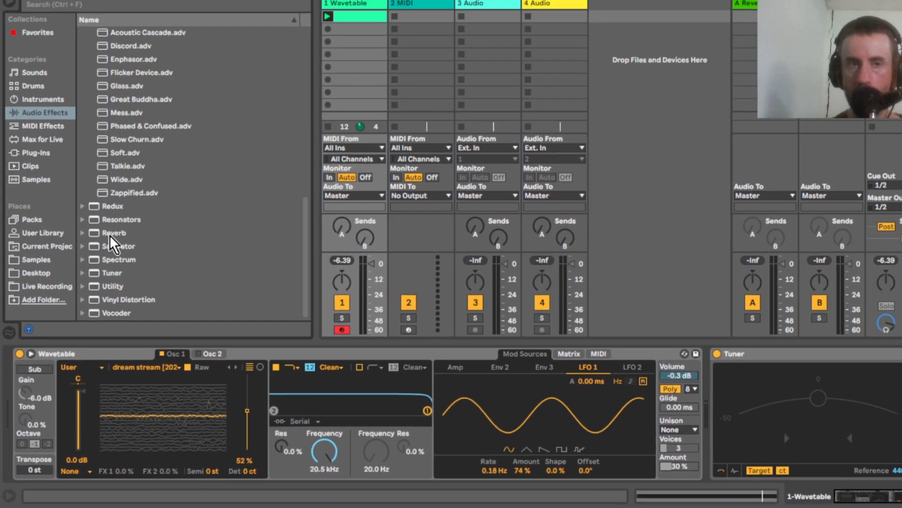
{"action": "double_click", "coordinate": [113, 233]}
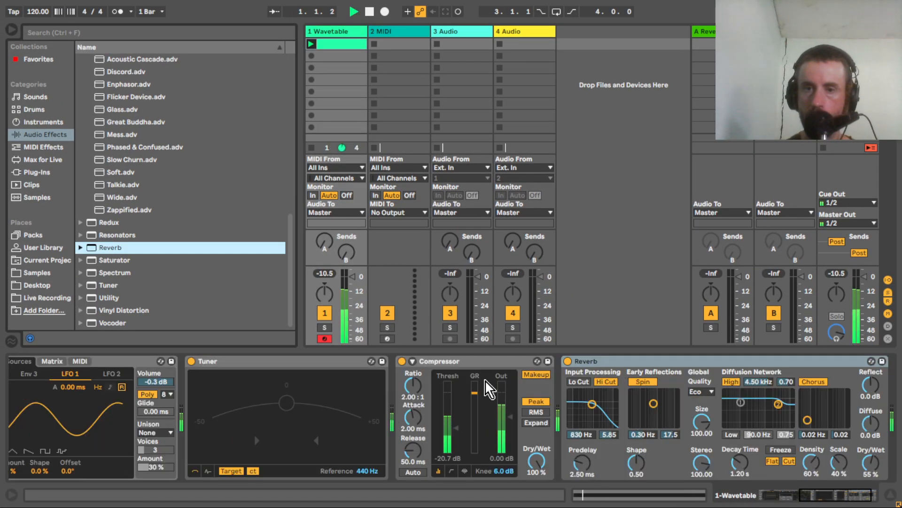
{"action": "left_click", "coordinate": [606, 382]}
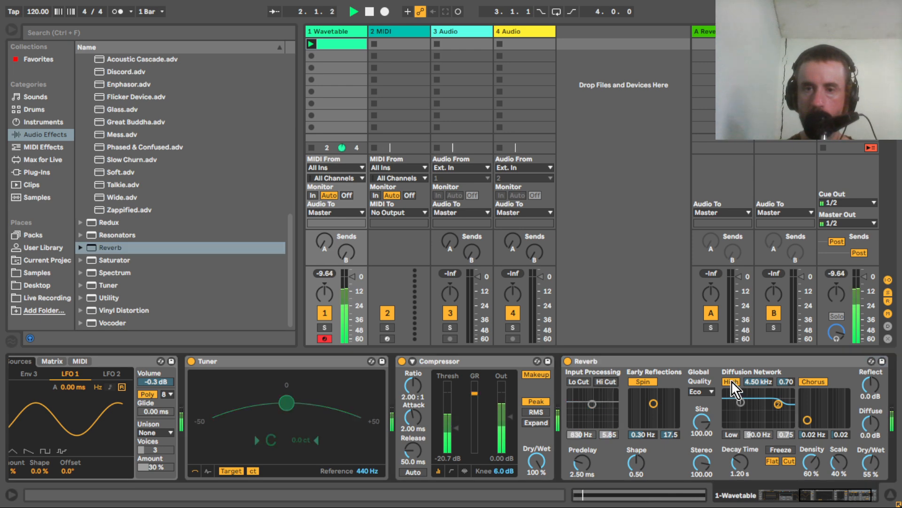
{"action": "left_click", "coordinate": [732, 382]}
{"action": "left_click_drag", "start_coordinate": [870, 470], "coordinate": [870, 489]}
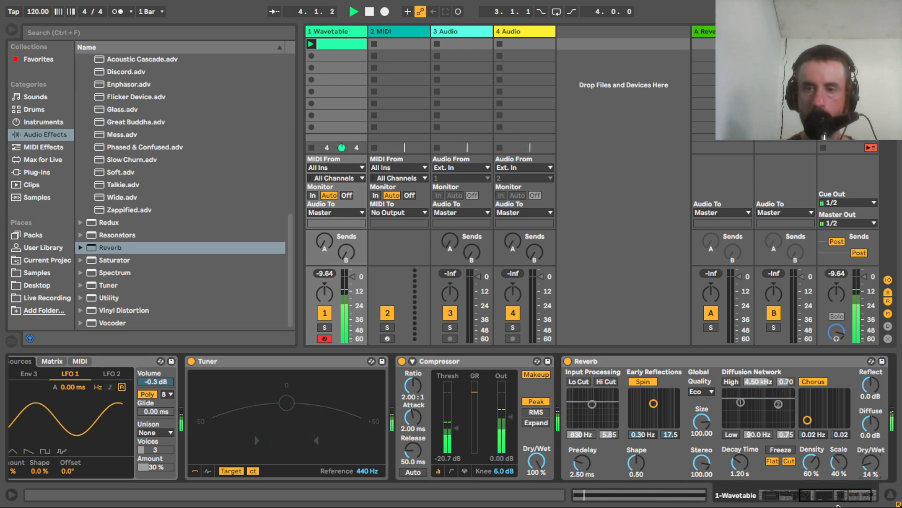
Enable Osc 2 in Wavetable and choose the Saw Dual 1 wavetable for it.
{"action": "left_click_drag", "start_coordinate": [839, 500], "coordinate": [799, 500]}
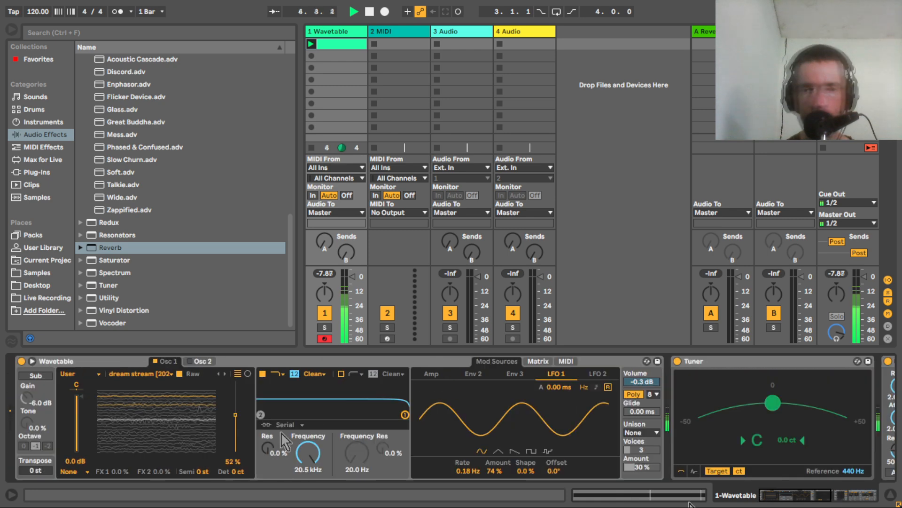
{"action": "left_click", "coordinate": [434, 375]}
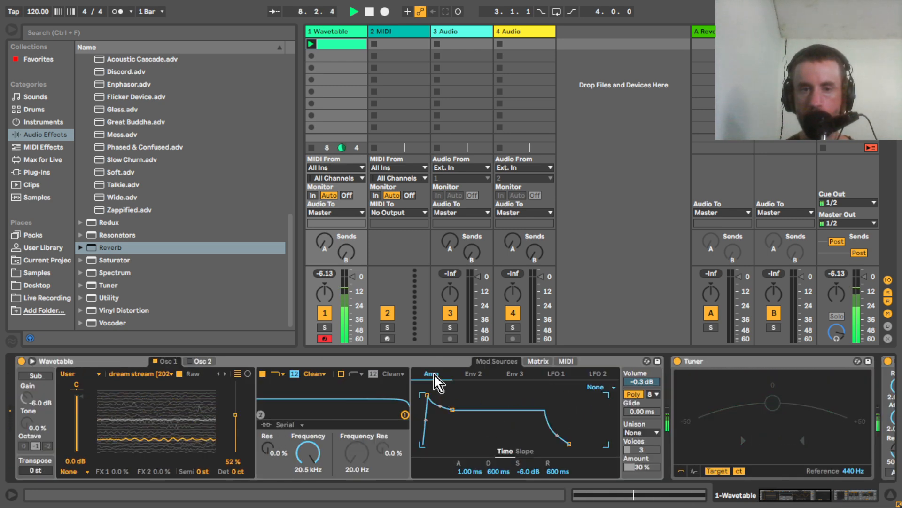
{"action": "left_click", "coordinate": [189, 362]}
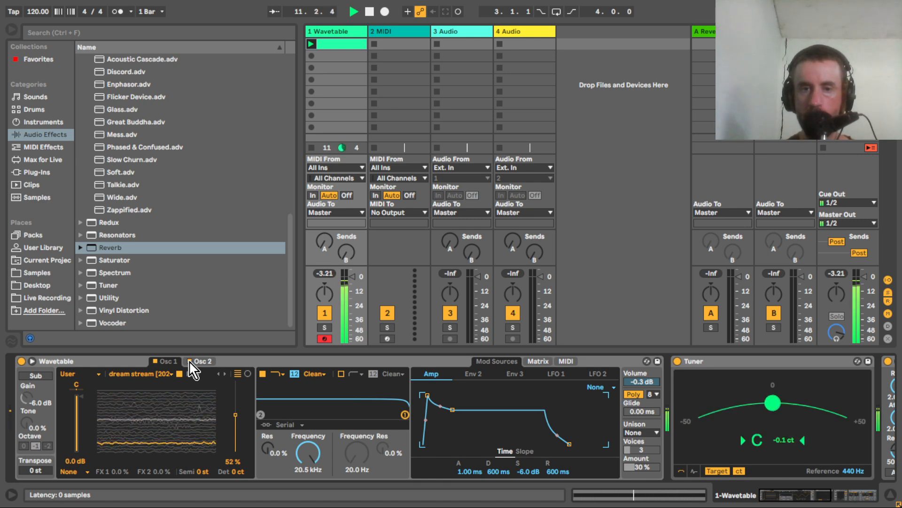
{"action": "left_click", "coordinate": [205, 368]}
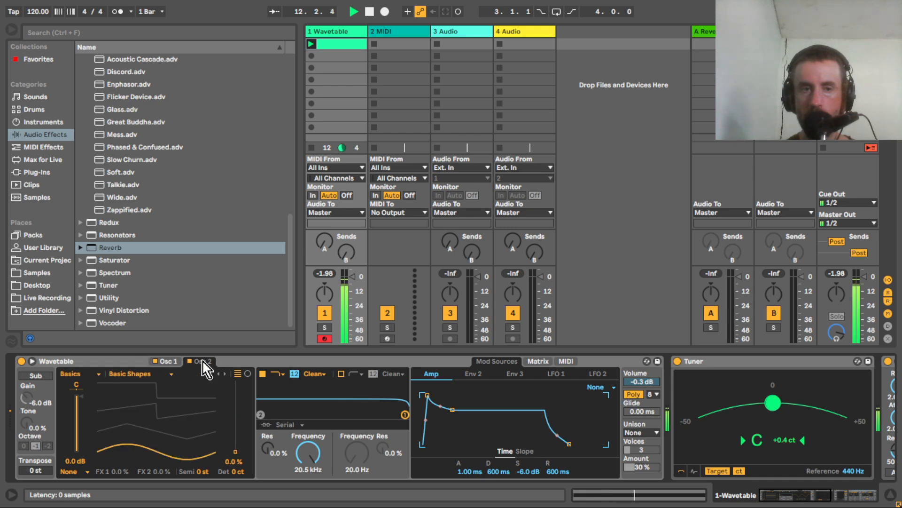
{"action": "left_click", "coordinate": [134, 374]}
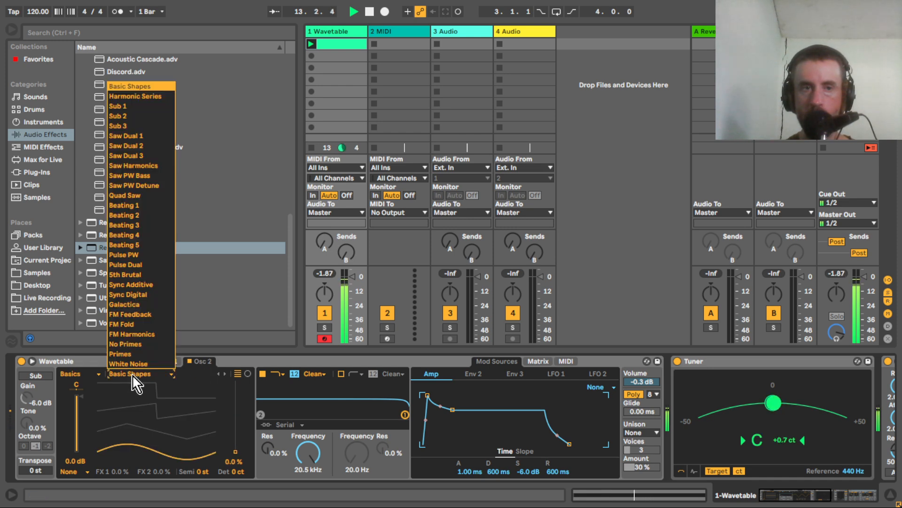
{"action": "left_click", "coordinate": [125, 137]}
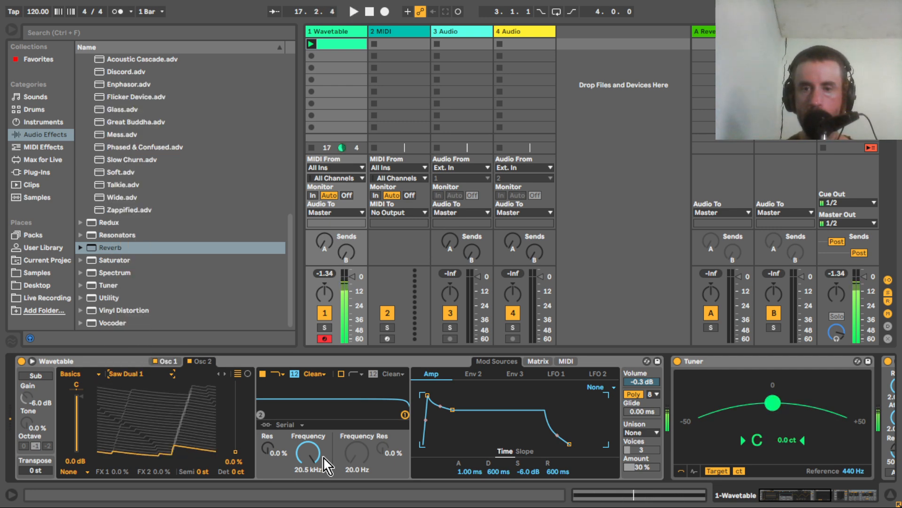
Lower the system volume to 28 and reduce Osc 2's level to -4.9 dB during playback.
{"action": "key", "text": "XF86AudioLowerVolume"}
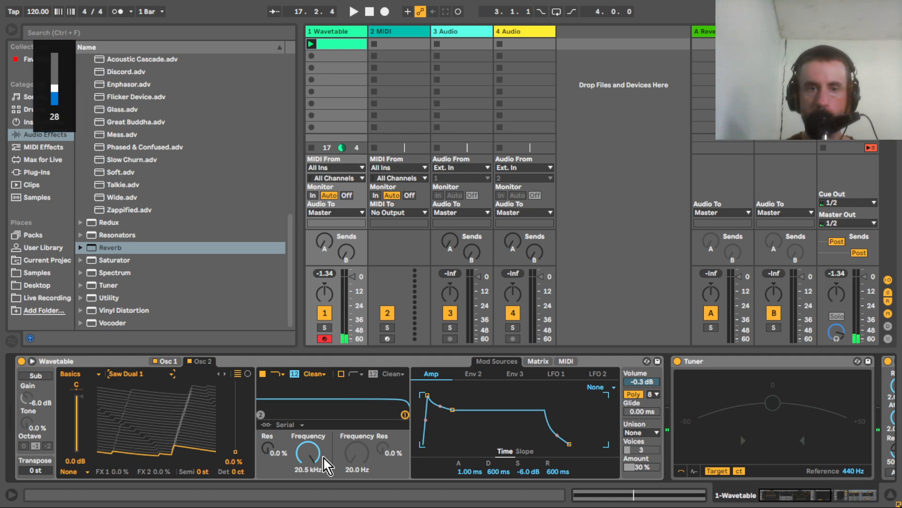
{"action": "key", "text": "space"}
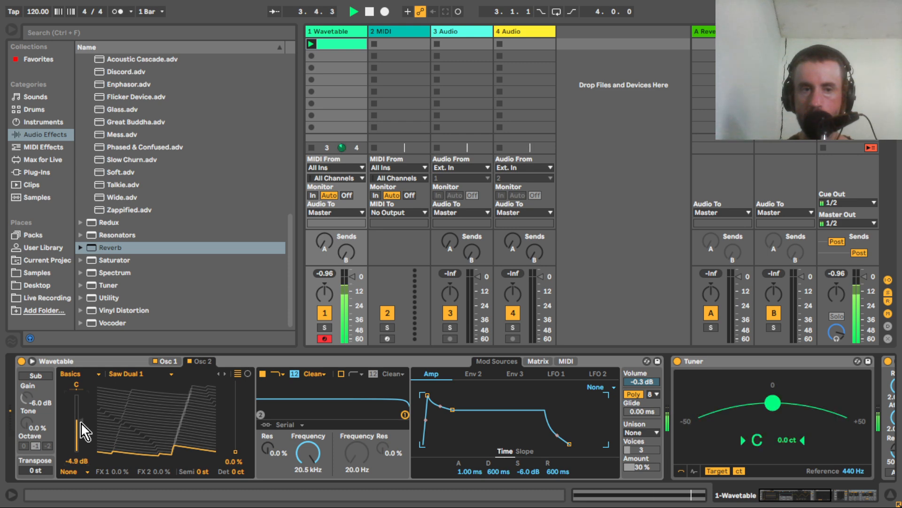
Add full-bar copies of the clip's C1 note at D#1 and G1, and play the chord from the device chain.
{"action": "double_click", "coordinate": [353, 44]}
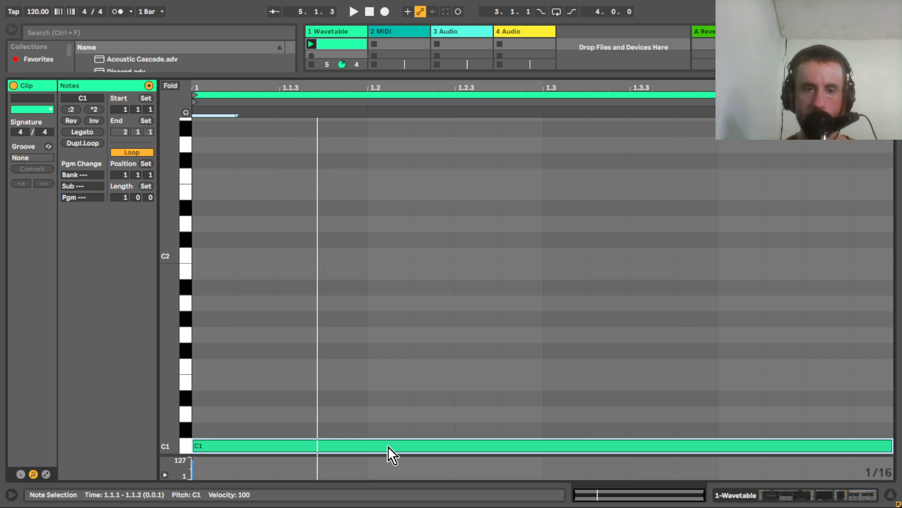
{"action": "left_click_drag", "start_coordinate": [389, 447], "coordinate": [383, 401]}
{"action": "left_click_drag", "start_coordinate": [382, 401], "coordinate": [380, 385]}
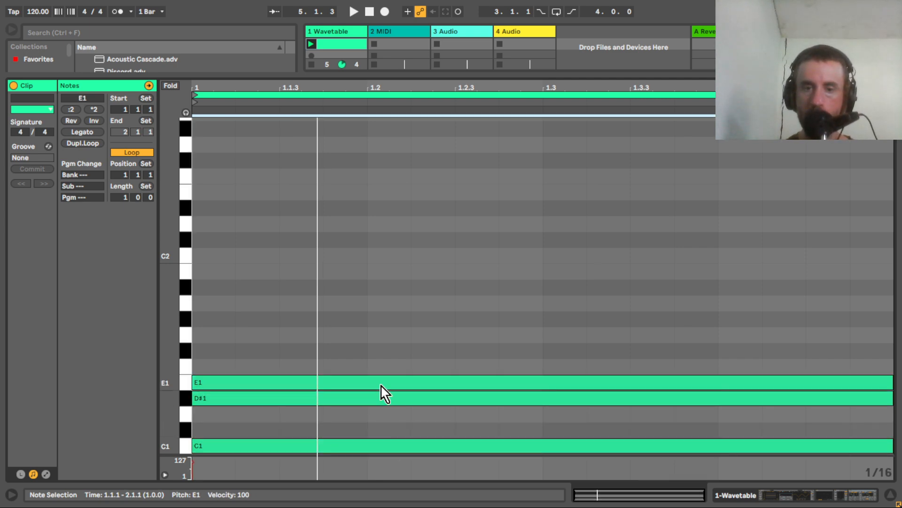
{"action": "key", "text": "Up"}
{"action": "key", "text": "Up"}
{"action": "key", "text": "Up"}
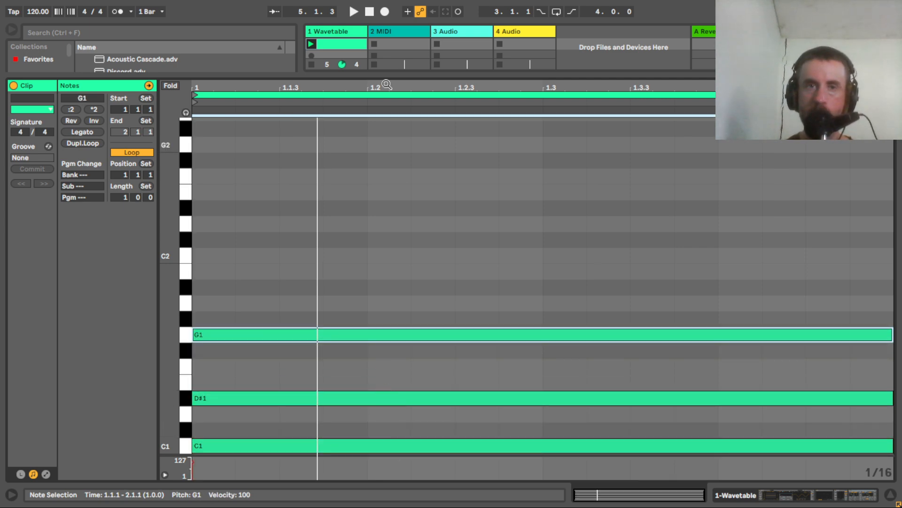
{"action": "key", "text": "space"}
{"action": "double_click", "coordinate": [353, 37]}
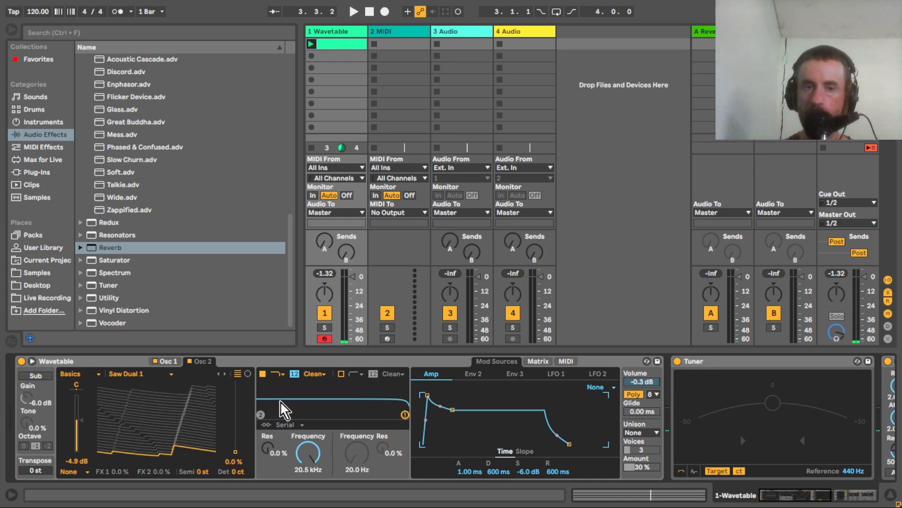
Set Wavetable's filter routing to Split and enable Filter 2 as a band-pass at 610 Hz with 7.8% resonance.
{"action": "left_click", "coordinate": [289, 425]}
{"action": "left_click", "coordinate": [288, 442]}
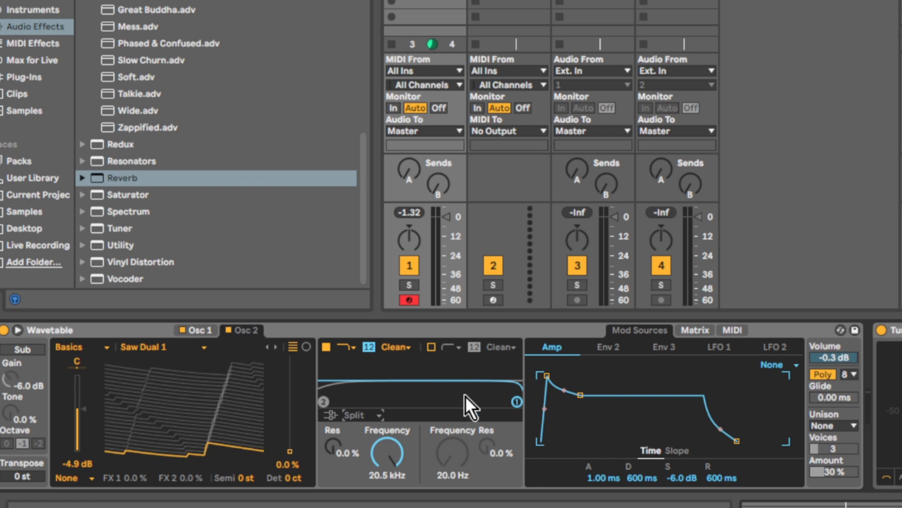
{"action": "left_click", "coordinate": [431, 348]}
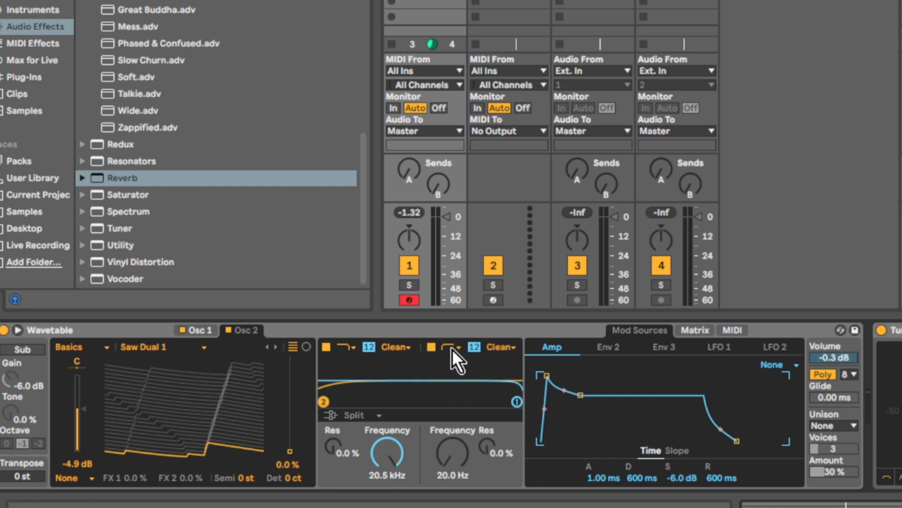
{"action": "left_click", "coordinate": [453, 349]}
{"action": "left_click", "coordinate": [454, 387]}
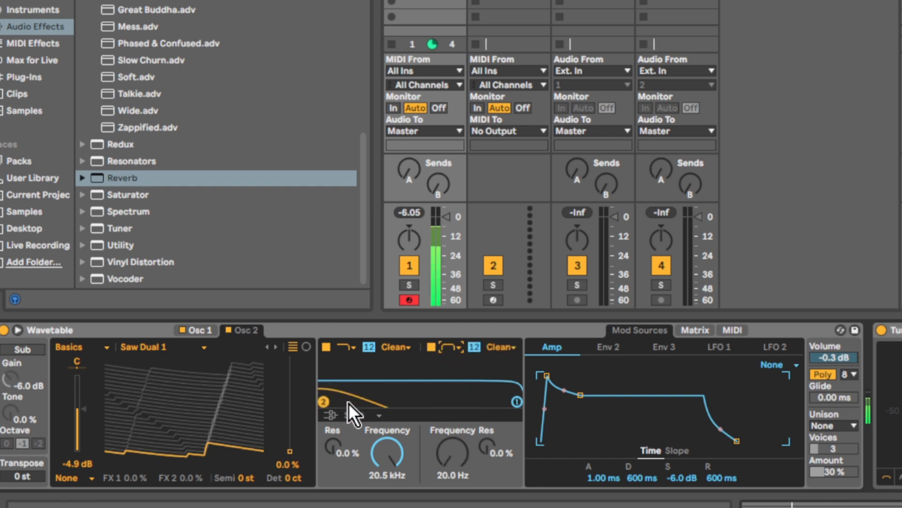
{"action": "left_click_drag", "start_coordinate": [323, 402], "coordinate": [419, 399]}
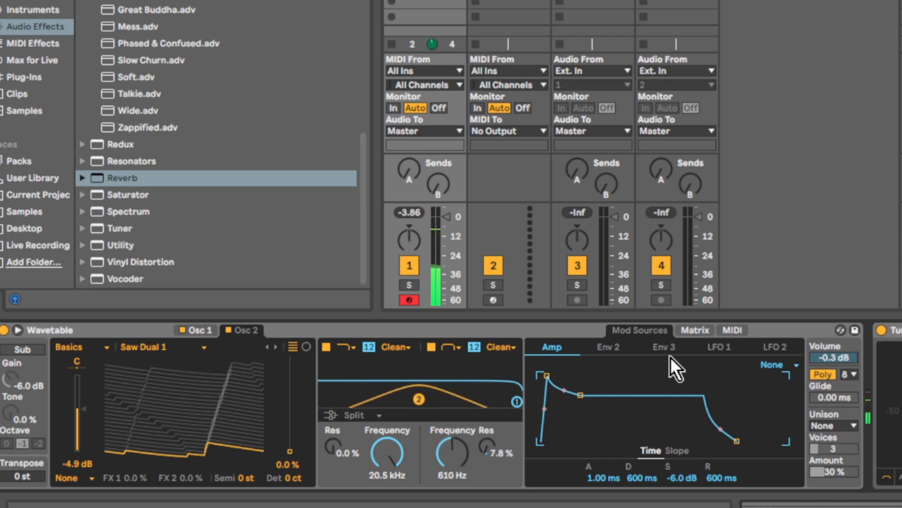
Modulate Filter 2's frequency with LFO 2 at 47, turning off LFO 2's retrigger, setting its rate to 0.26 Hz and reducing its amount.
{"action": "left_click", "coordinate": [702, 330]}
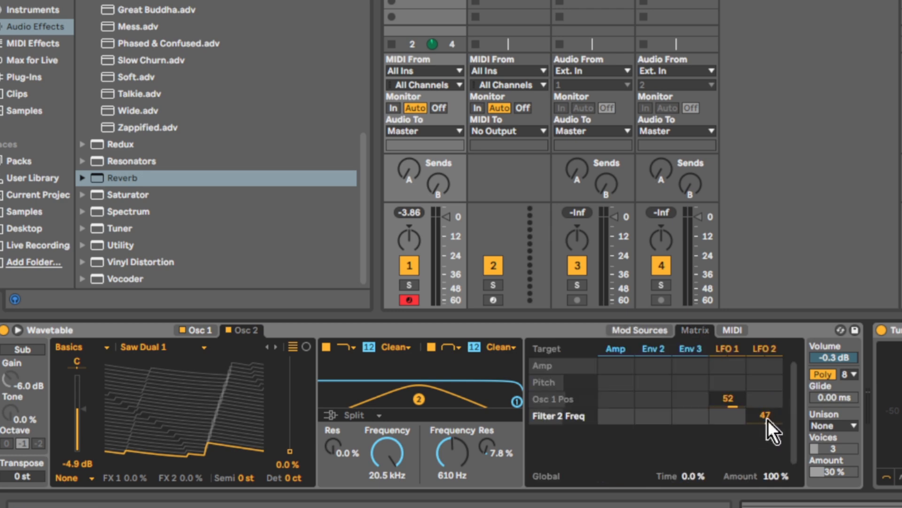
{"action": "left_click", "coordinate": [766, 349]}
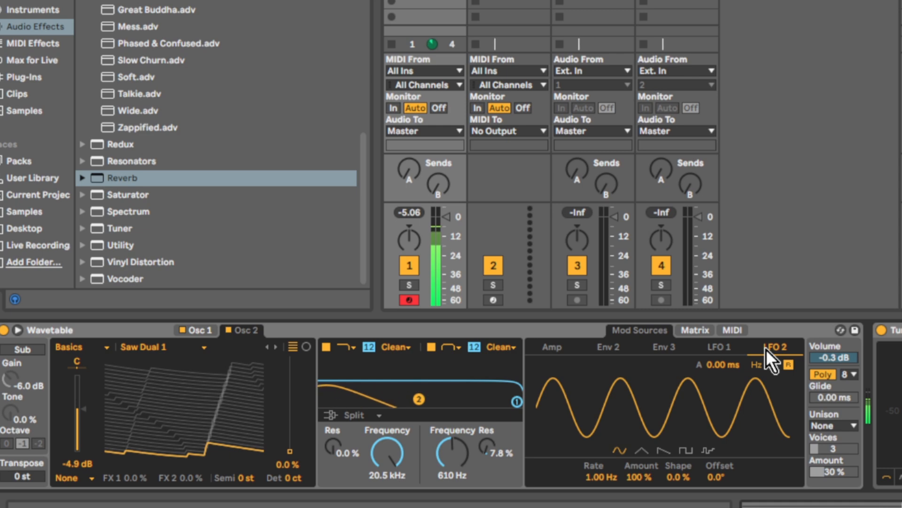
{"action": "left_click", "coordinate": [791, 365]}
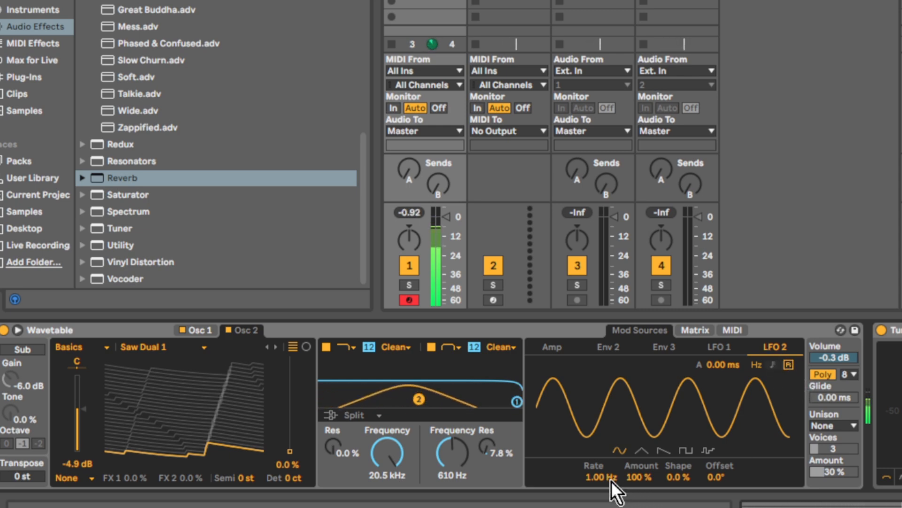
{"action": "mouse_move", "coordinate": [633, 479]}
{"action": "left_mouse_down"}
{"action": "mouse_move", "coordinate": [631, 499]}
{"action": "mouse_move", "coordinate": [597, 488]}
{"action": "mouse_move", "coordinate": [597, 503]}
{"action": "mouse_move", "coordinate": [597, 482]}
{"action": "mouse_move", "coordinate": [633, 483]}
{"action": "left_mouse_up"}
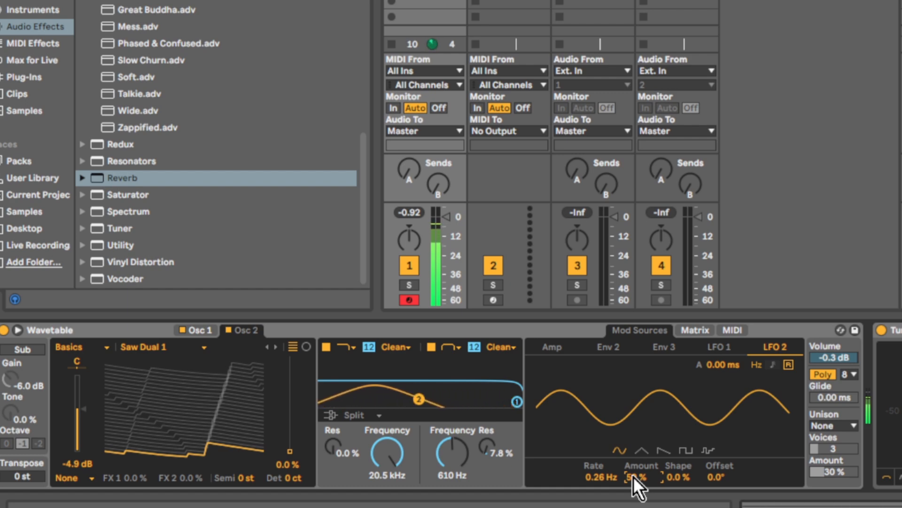
Lower Osc 1's level to -7.0 dB in Wavetable.
{"action": "left_click", "coordinate": [183, 330]}
{"action": "left_click", "coordinate": [202, 328]}
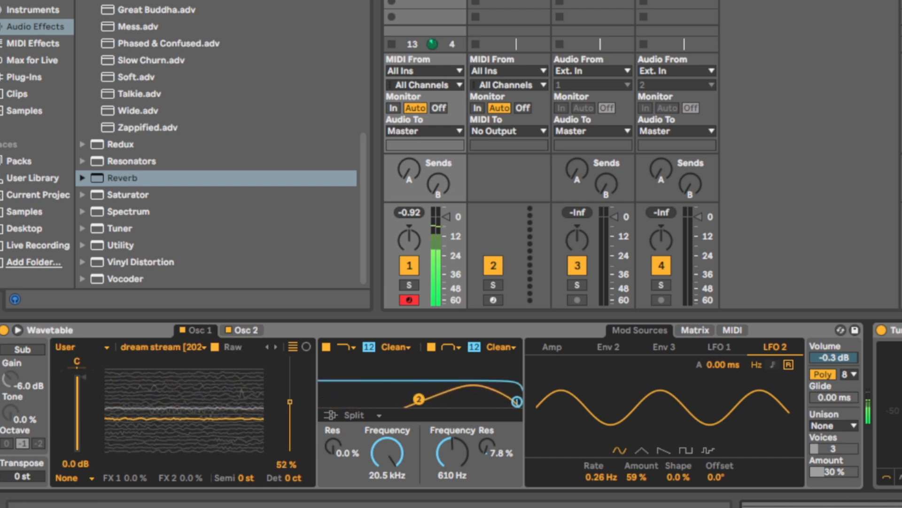
{"action": "left_click_drag", "start_coordinate": [77, 377], "coordinate": [77, 417]}
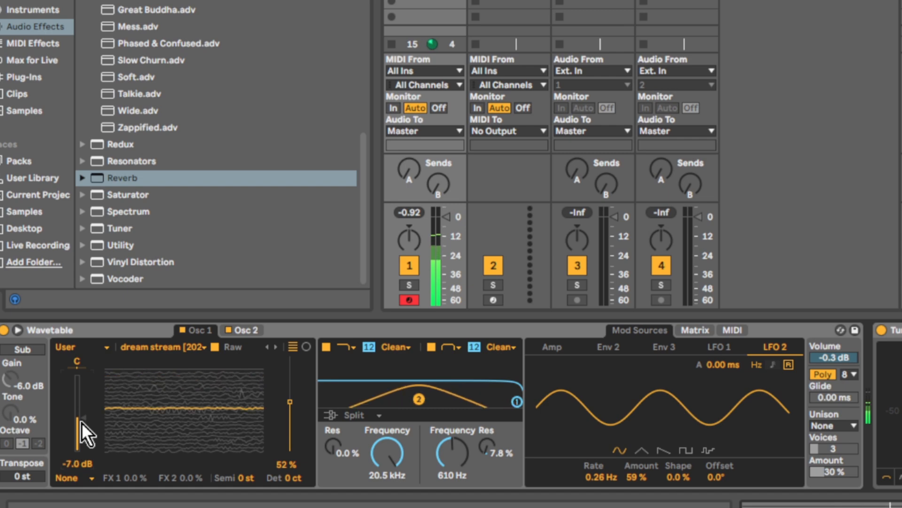
Insert a Delay directly after Wavetable with its filter at 1.08 kHz and width 5.31, Ping Pong enabled and Dry/Wet at 53%.
{"action": "scroll", "coordinate": [363, 193], "scroll_direction": "up", "scroll_amount": 15}
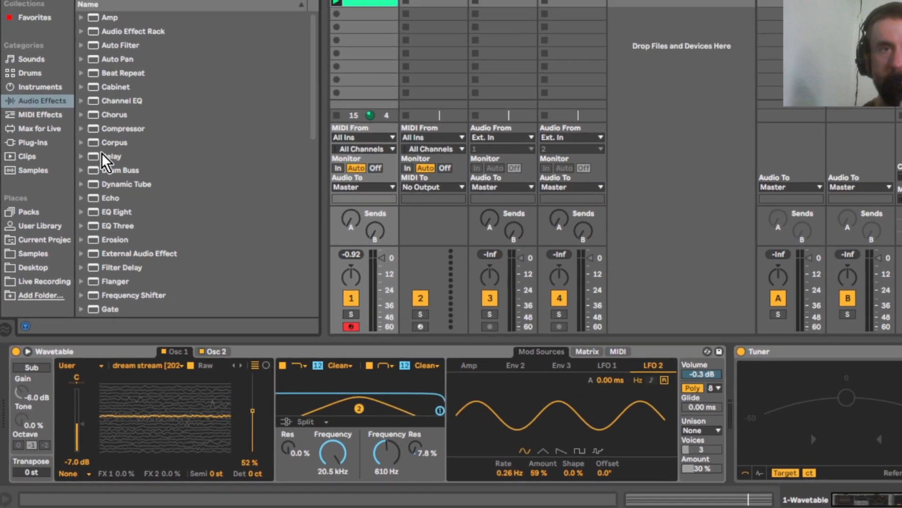
{"action": "left_click_drag", "start_coordinate": [110, 94], "coordinate": [864, 462]}
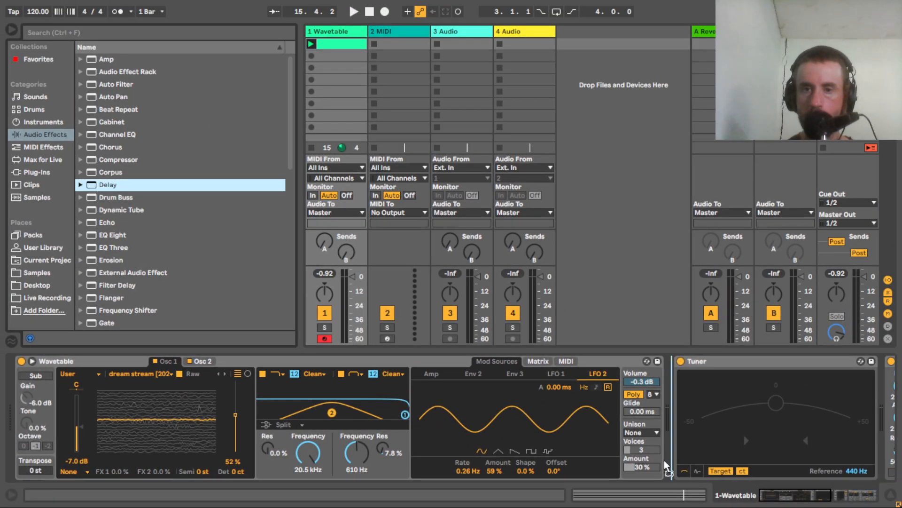
{"action": "left_click_drag", "start_coordinate": [667, 468], "coordinate": [668, 467]}
{"action": "key", "text": "space"}
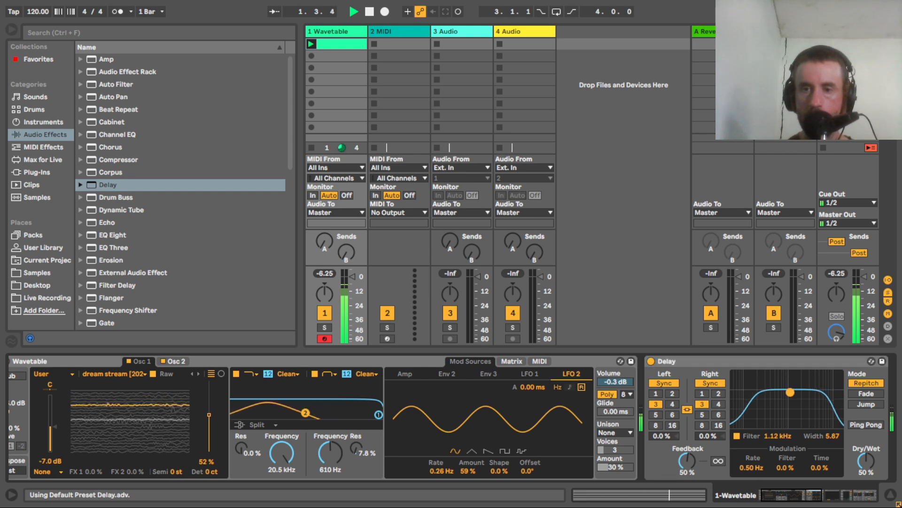
{"action": "left_click_drag", "start_coordinate": [791, 392], "coordinate": [789, 395]}
{"action": "left_click", "coordinate": [867, 424]}
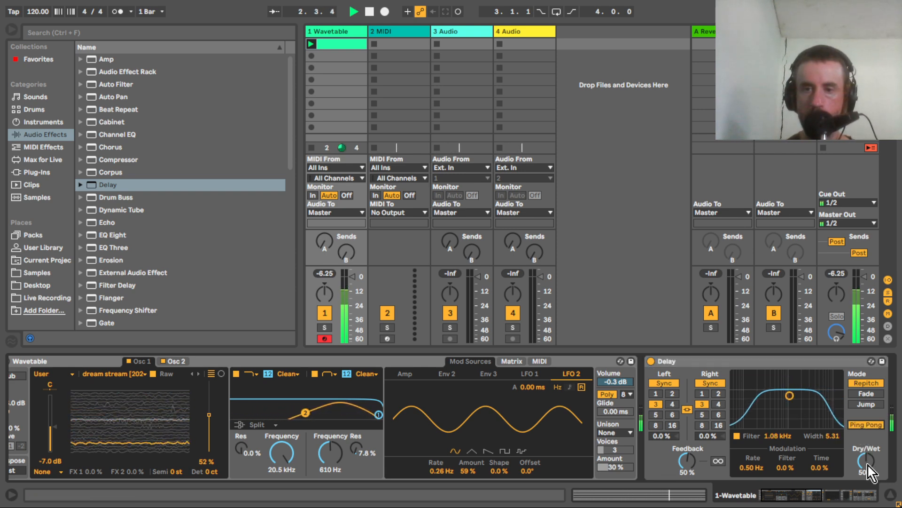
{"action": "left_click_drag", "start_coordinate": [869, 473], "coordinate": [869, 470]}
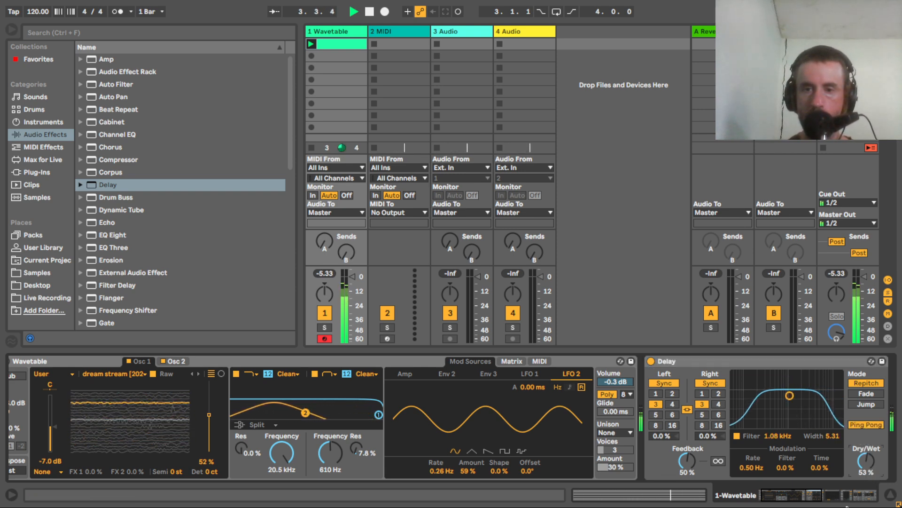
Change Wavetable's Filter 1 to a high-pass at 2.40 kHz during playback and set the unison mode to Classic.
{"action": "left_click_drag", "start_coordinate": [810, 494], "coordinate": [783, 493]}
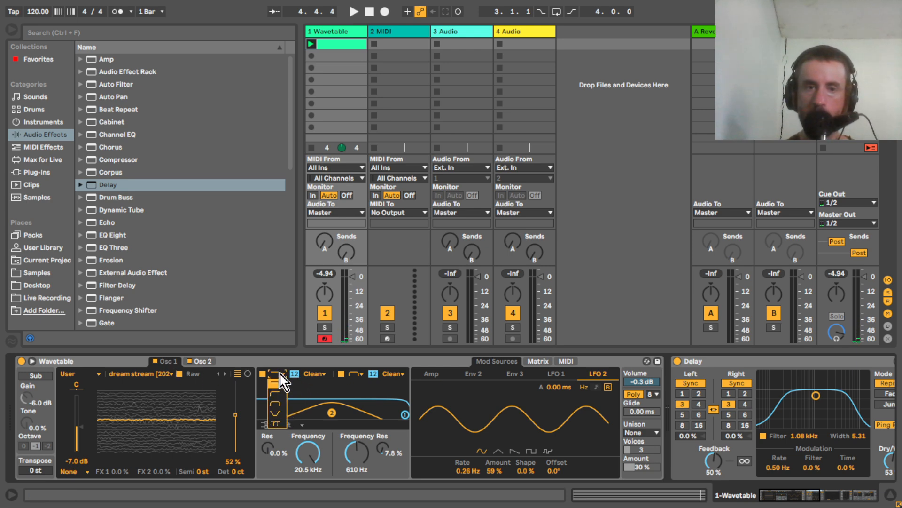
{"action": "key", "text": "space"}
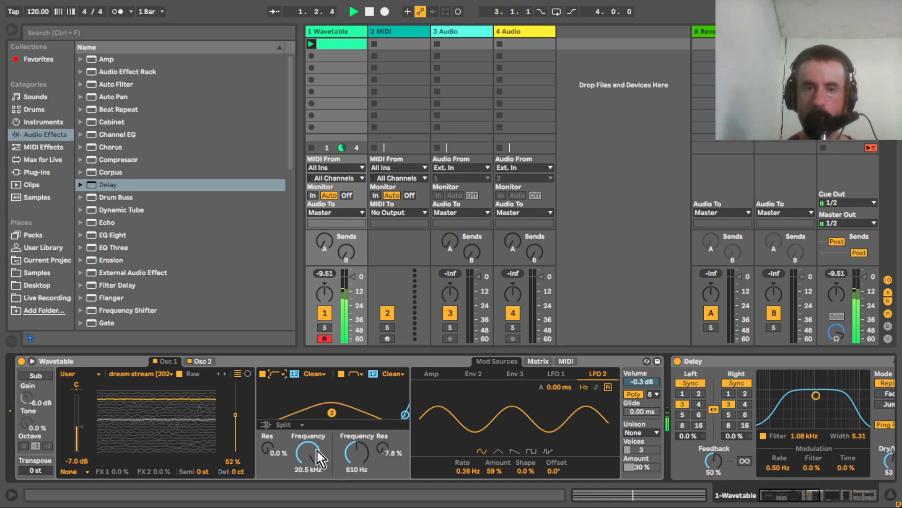
{"action": "mouse_move", "coordinate": [315, 449]}
{"action": "left_mouse_down"}
{"action": "mouse_move", "coordinate": [315, 481]}
{"action": "mouse_move", "coordinate": [314, 455]}
{"action": "left_mouse_up"}
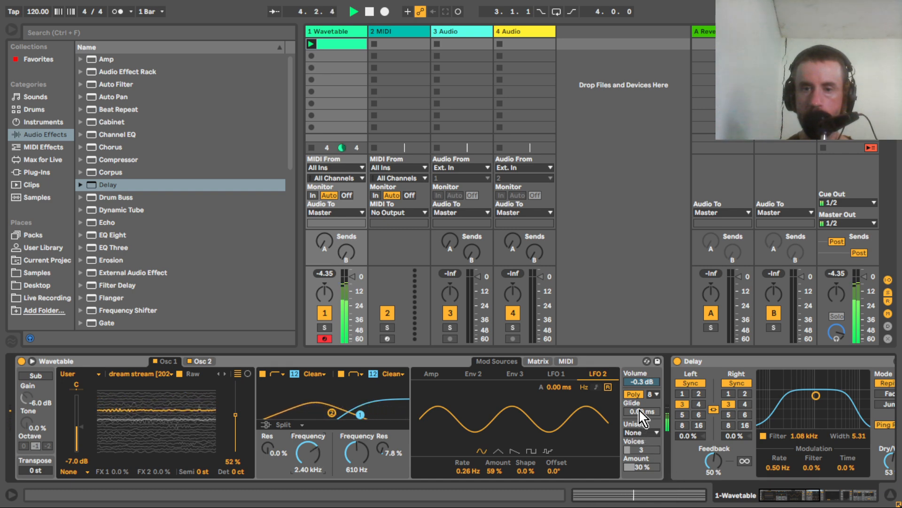
{"action": "left_click", "coordinate": [640, 433]}
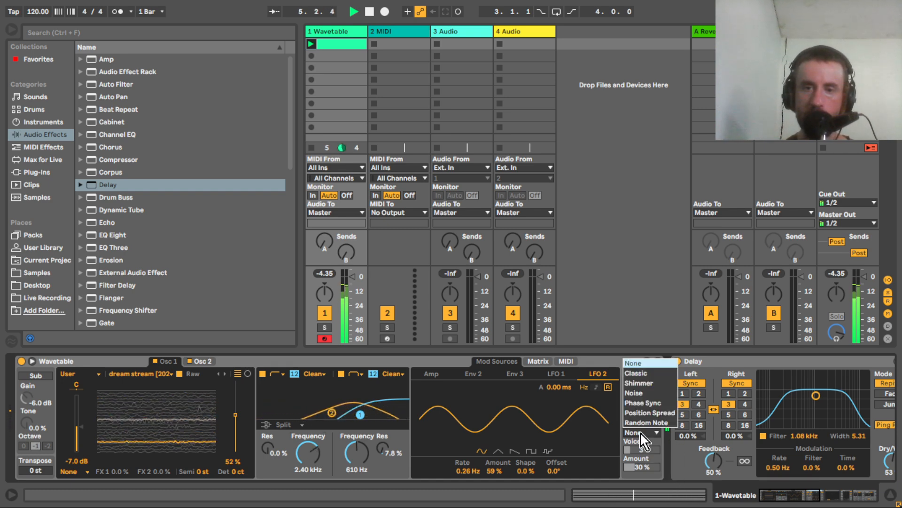
{"action": "left_click", "coordinate": [637, 374]}
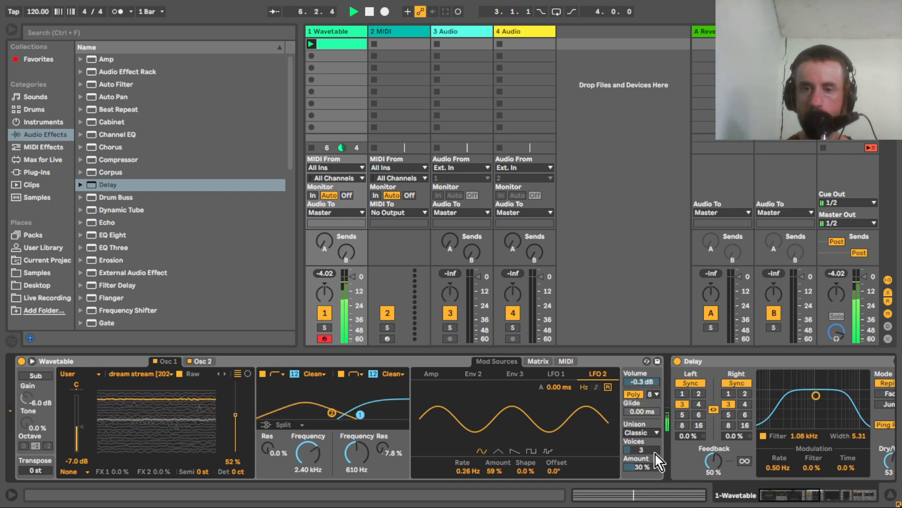
Expand Wavetable's interface to the large view and hide the browser to make room for it.
{"action": "left_click", "coordinate": [32, 361]}
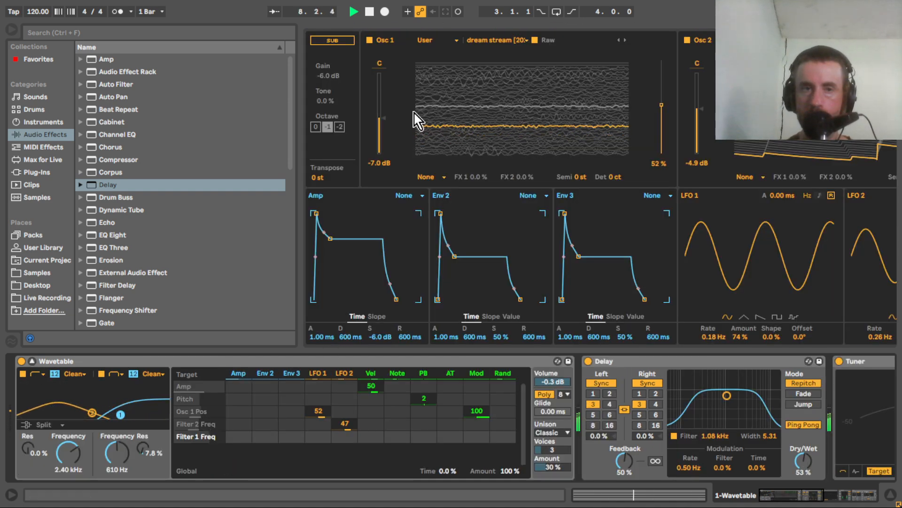
{"action": "left_click", "coordinate": [10, 30]}
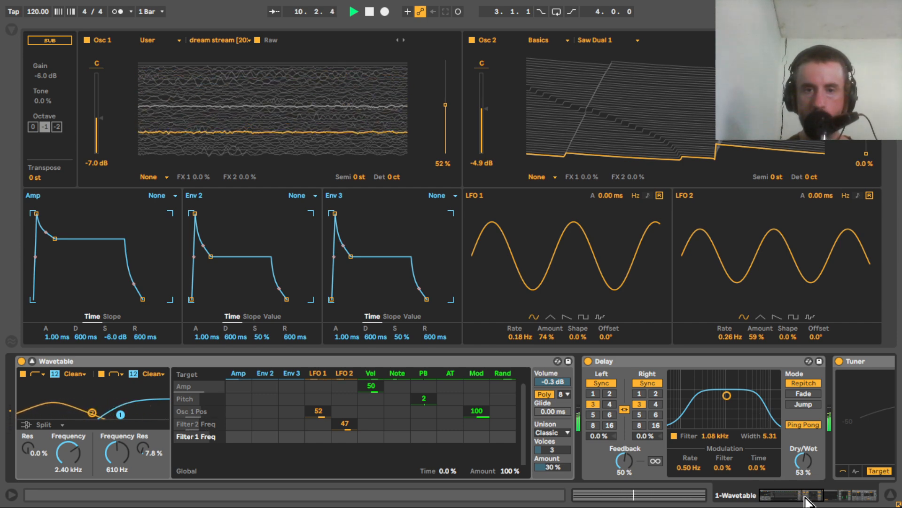
{"action": "left_click_drag", "start_coordinate": [802, 495], "coordinate": [766, 495]}
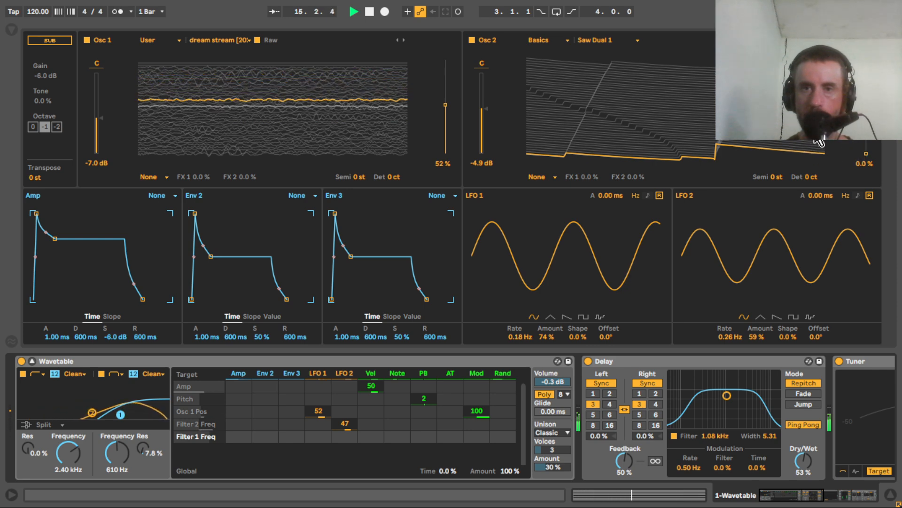
Set Osc 2's wavetable position to 65% and modulate it with Env 2 at 67, leaving its LFO 1 modulation at zero.
{"action": "left_click_drag", "start_coordinate": [866, 160], "coordinate": [867, 92]}
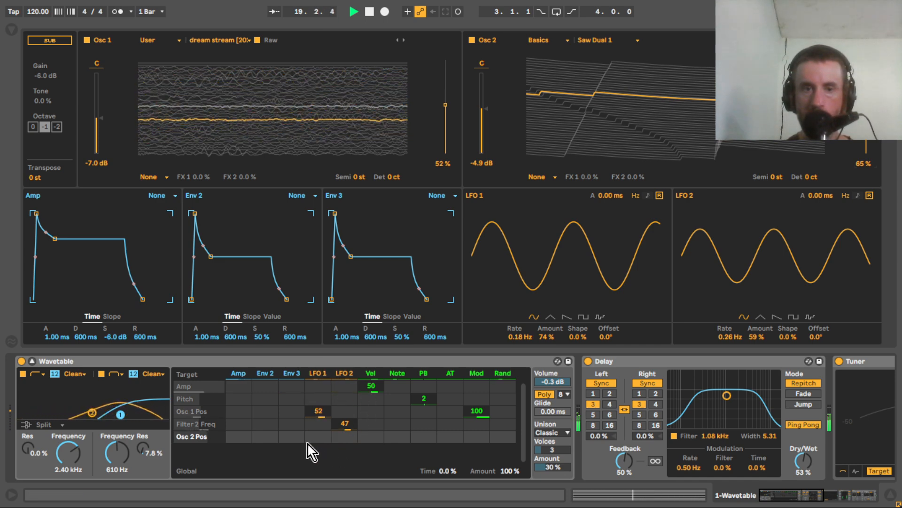
{"action": "left_click", "coordinate": [333, 437]}
{"action": "left_click_drag", "start_coordinate": [320, 439], "coordinate": [319, 414]}
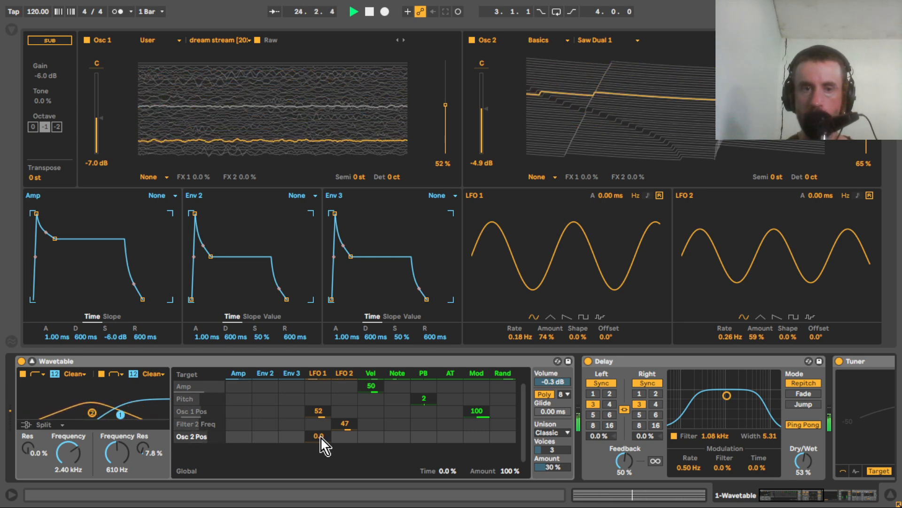
{"action": "double_click", "coordinate": [320, 437]}
{"action": "left_click_drag", "start_coordinate": [271, 436], "coordinate": [270, 424]}
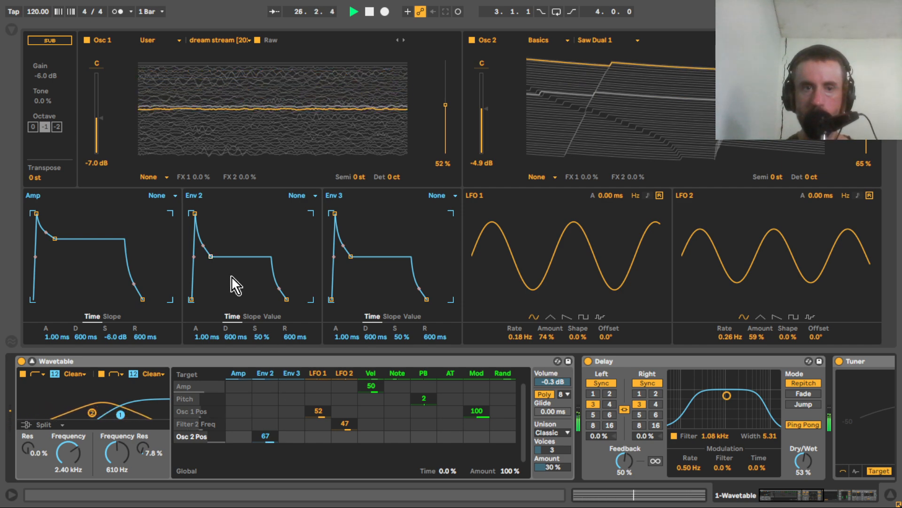
Lengthen Env 2's attack to 7.45 s and decay to 4.47 s, and move Osc 2's wavetable position to 38%.
{"action": "left_click", "coordinate": [207, 336]}
{"action": "left_click_drag", "start_coordinate": [207, 337], "coordinate": [207, 282]}
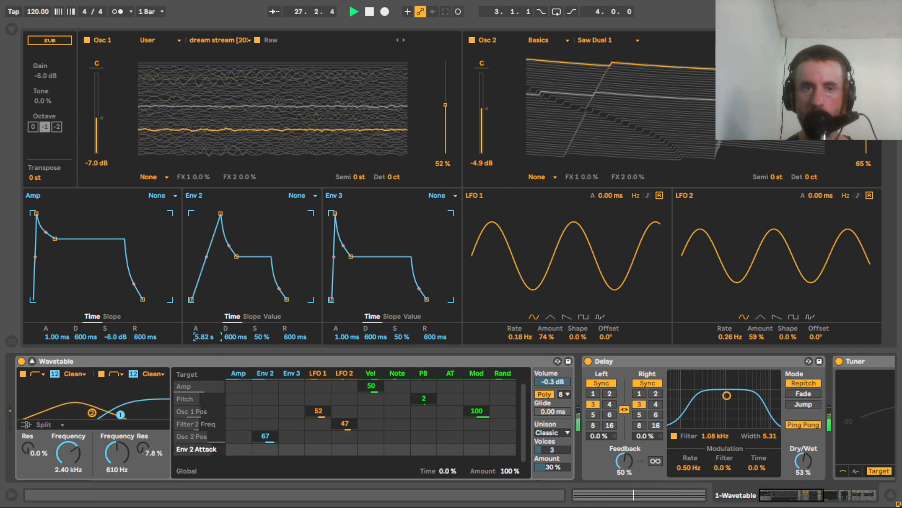
{"action": "left_click_drag", "start_coordinate": [234, 337], "coordinate": [234, 305]}
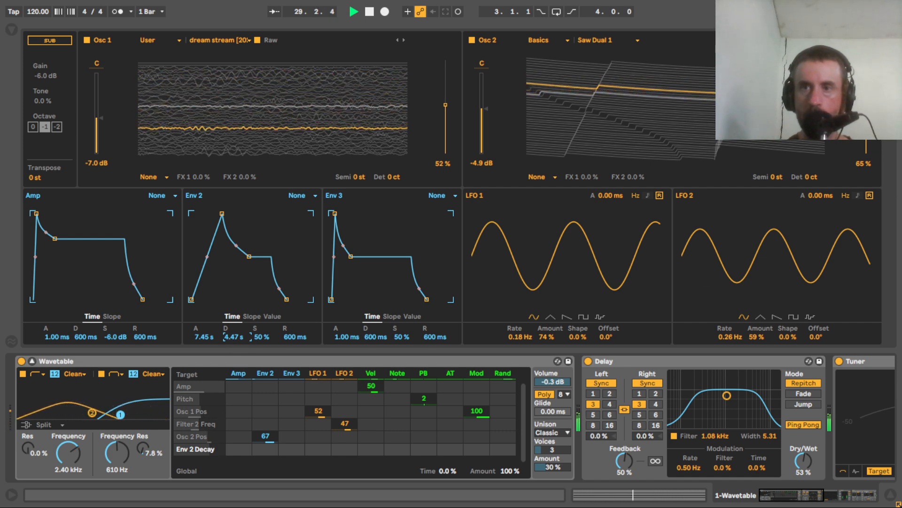
{"action": "left_click_drag", "start_coordinate": [866, 93], "coordinate": [867, 118]}
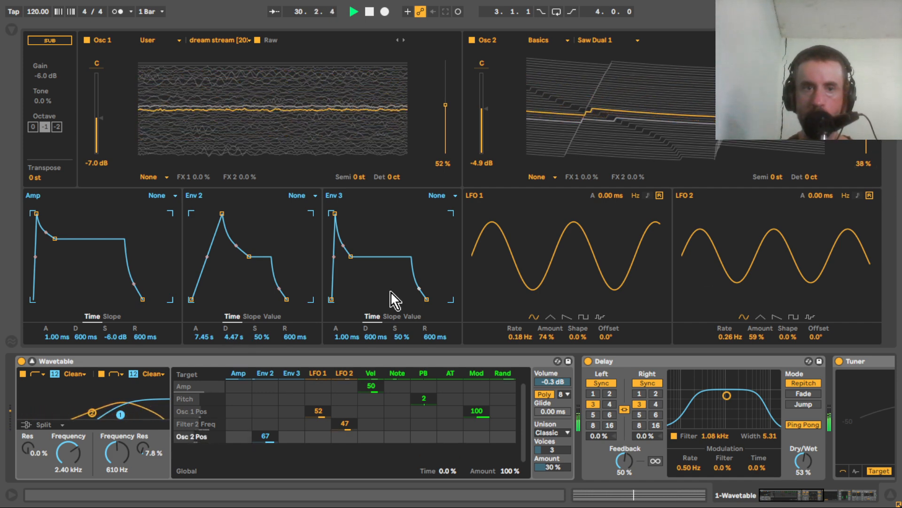
Shorten Env 2's attack to 786 ms and lower its sustain to 23%.
{"action": "left_click_drag", "start_coordinate": [203, 337], "coordinate": [207, 367]}
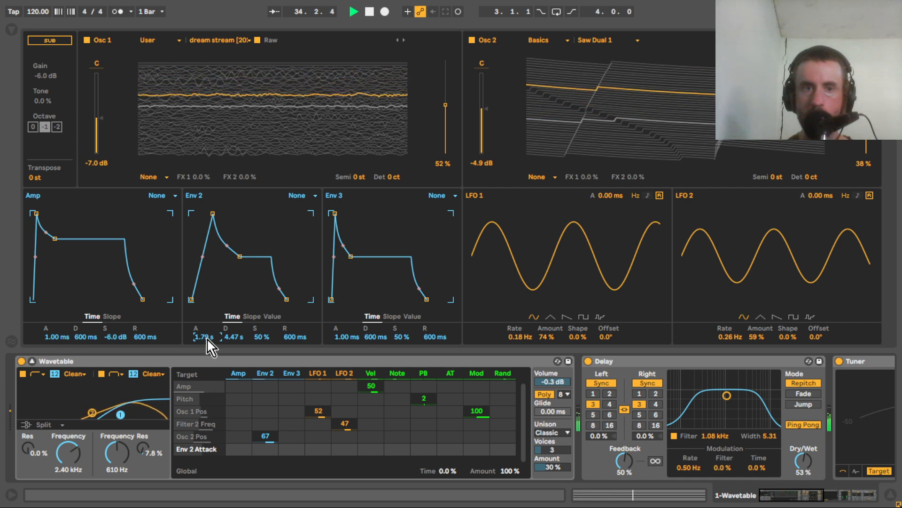
{"action": "left_click_drag", "start_coordinate": [205, 340], "coordinate": [206, 358]}
{"action": "left_click_drag", "start_coordinate": [268, 336], "coordinate": [268, 352]}
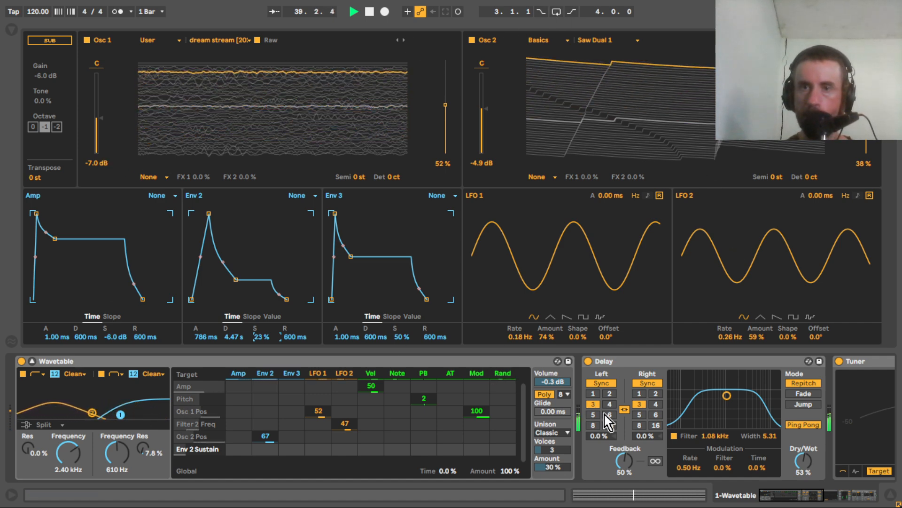
Switch the wavetable displays to the circular view and reduce Env 2's modulation of Osc 2's position to 36.
{"action": "left_click", "coordinate": [742, 106]}
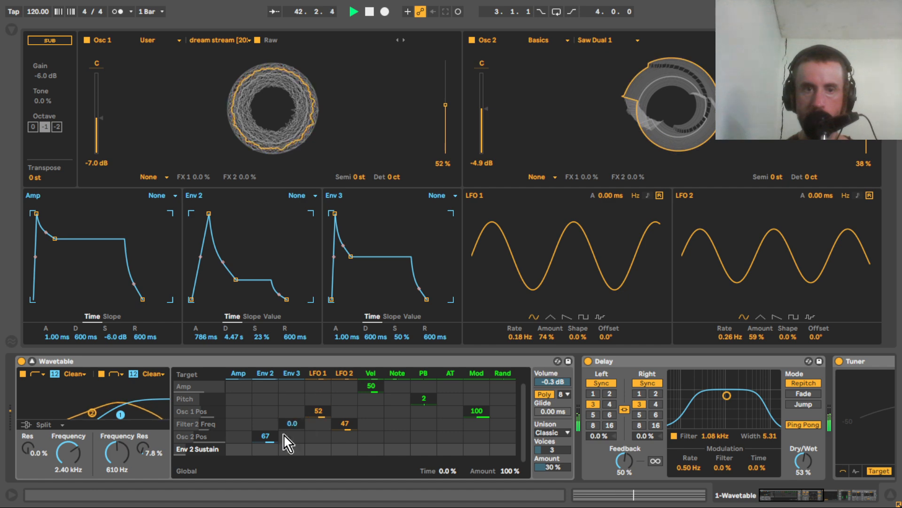
{"action": "left_click_drag", "start_coordinate": [266, 437], "coordinate": [266, 443]}
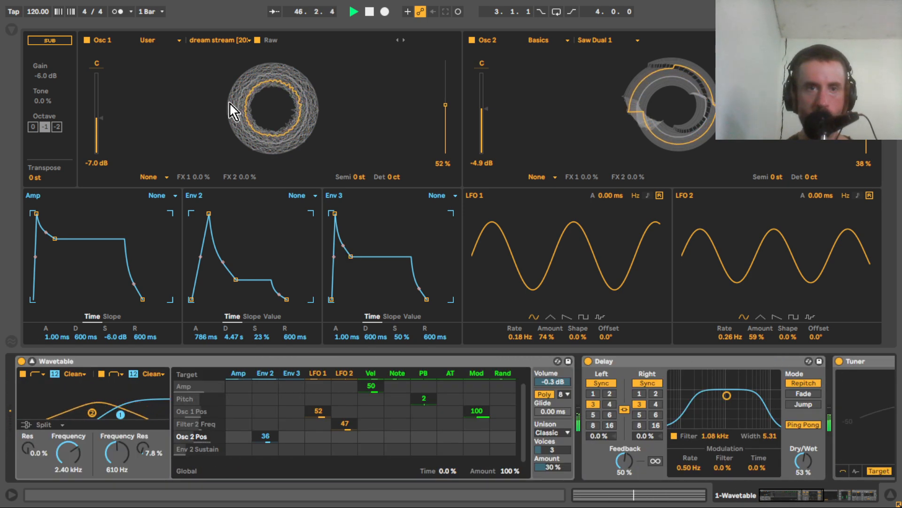
Show the browser's Samples folder again and load the "blazing truth" field recording as Osc 1's wavetable.
{"action": "left_click", "coordinate": [12, 30]}
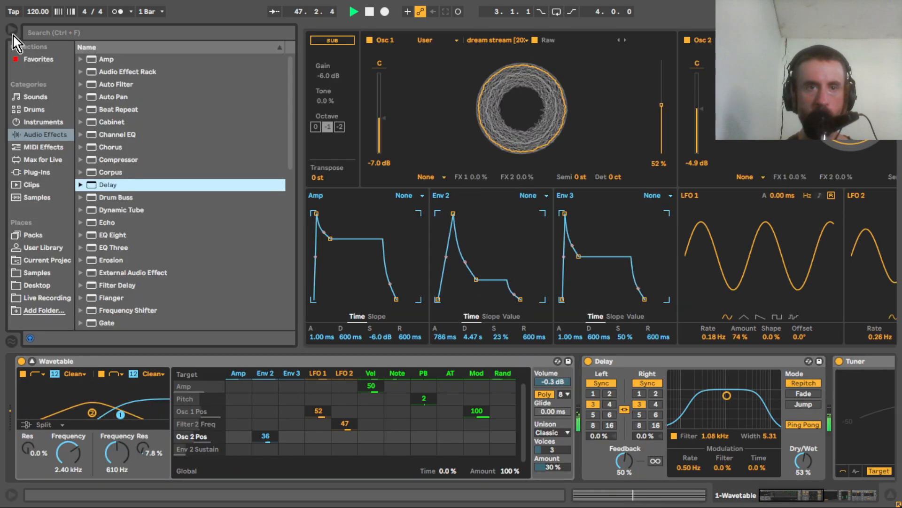
{"action": "left_click", "coordinate": [43, 273]}
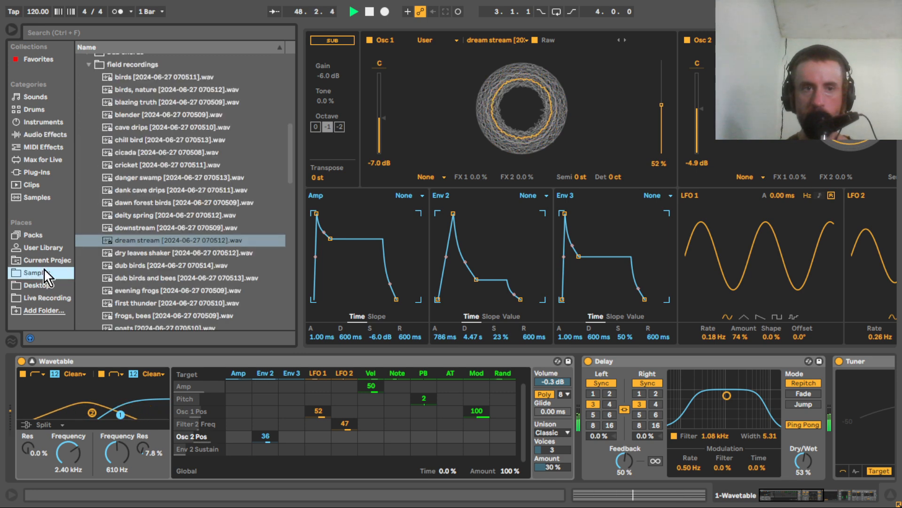
{"action": "mouse_move", "coordinate": [292, 173]}
{"action": "left_mouse_down"}
{"action": "mouse_move", "coordinate": [290, 158]}
{"action": "mouse_move", "coordinate": [292, 180]}
{"action": "mouse_move", "coordinate": [293, 170]}
{"action": "left_mouse_up"}
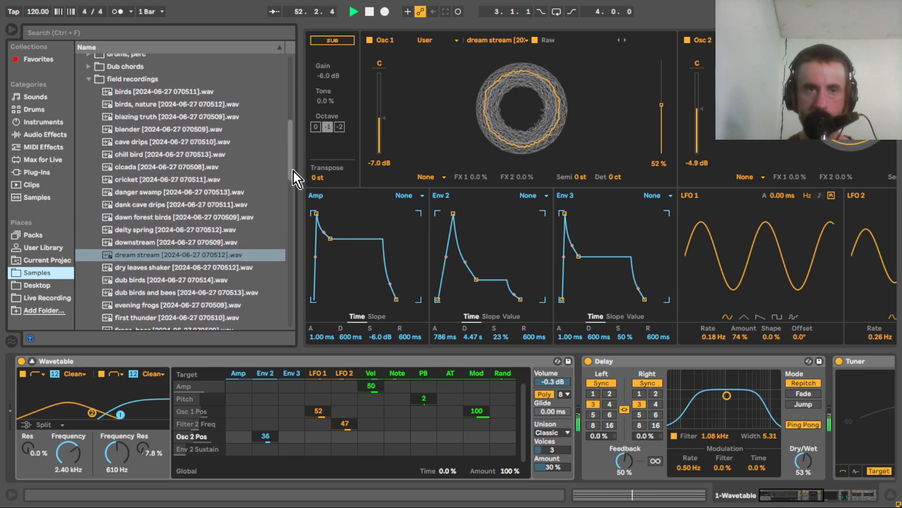
{"action": "left_click", "coordinate": [140, 120]}
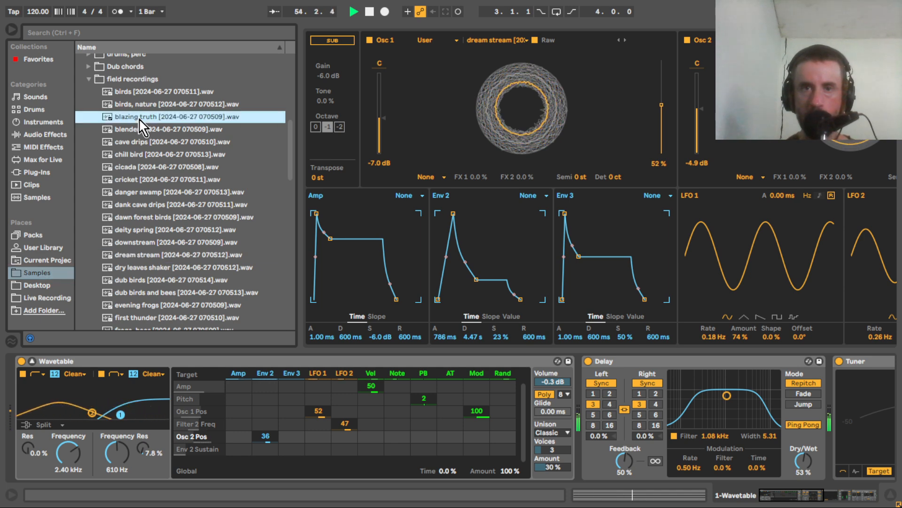
{"action": "left_click_drag", "start_coordinate": [494, 123], "coordinate": [497, 125]}
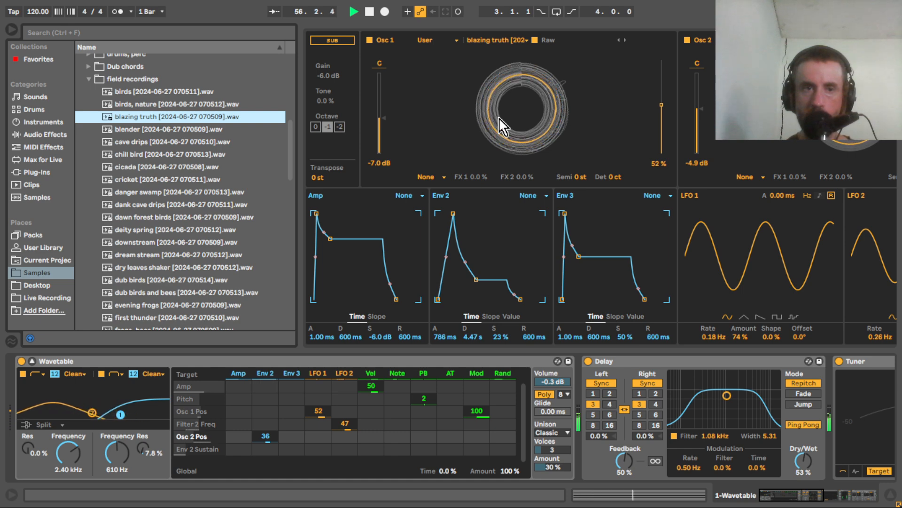
Try the "thunder above" and "shrub bird" field recordings as Osc 1's wavetable.
{"action": "left_click_drag", "start_coordinate": [292, 137], "coordinate": [302, 231]}
{"action": "left_click_drag", "start_coordinate": [160, 254], "coordinate": [538, 111]}
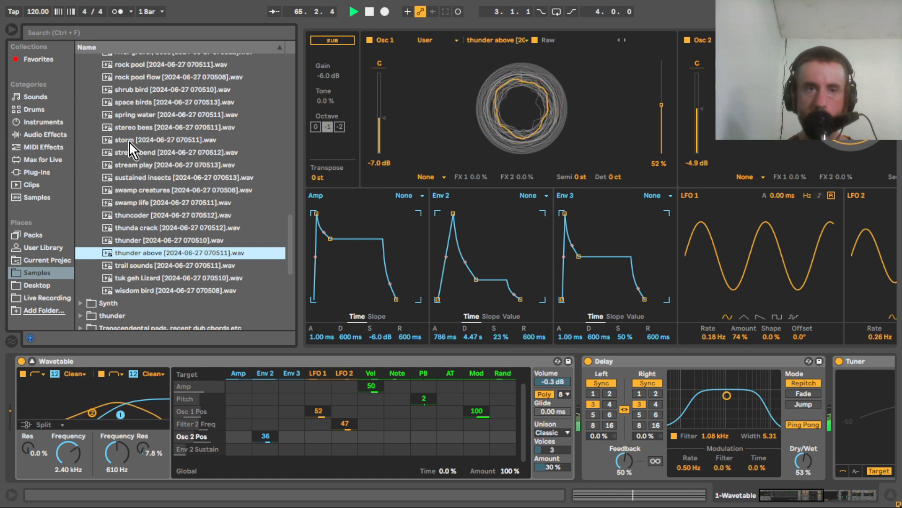
{"action": "left_click", "coordinate": [129, 91]}
{"action": "left_click_drag", "start_coordinate": [254, 90], "coordinate": [509, 86]}
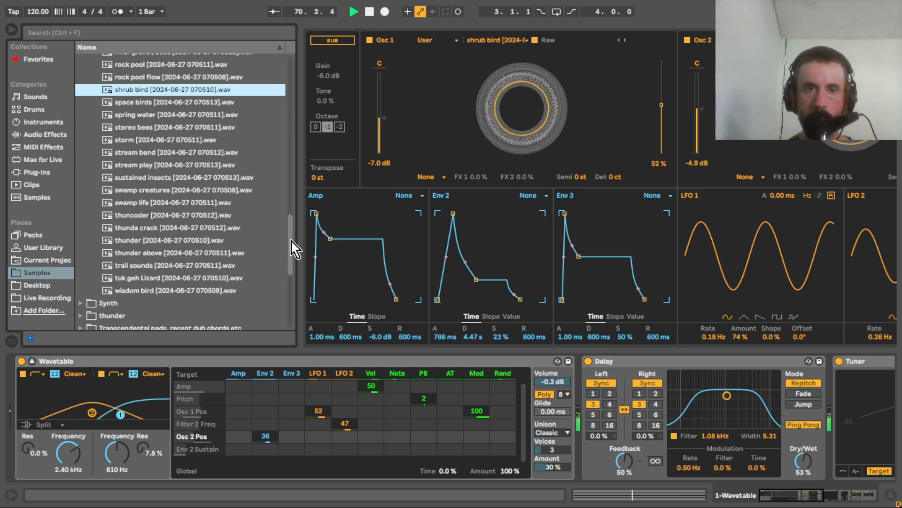
Load the "mountain frogs" field recording into Osc 1 and lower its level to -15 dB.
{"action": "left_click_drag", "start_coordinate": [289, 244], "coordinate": [287, 197]}
{"action": "left_click_drag", "start_coordinate": [151, 203], "coordinate": [494, 81]}
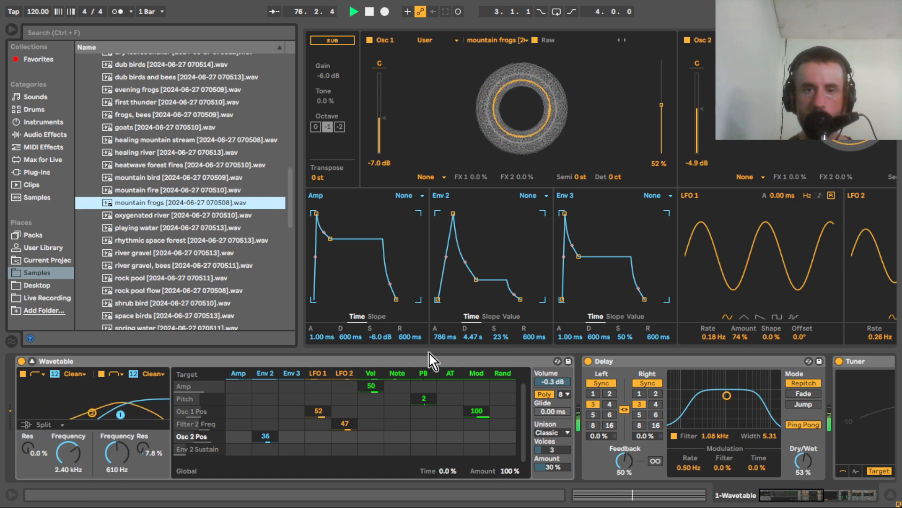
{"action": "left_click", "coordinate": [776, 498]}
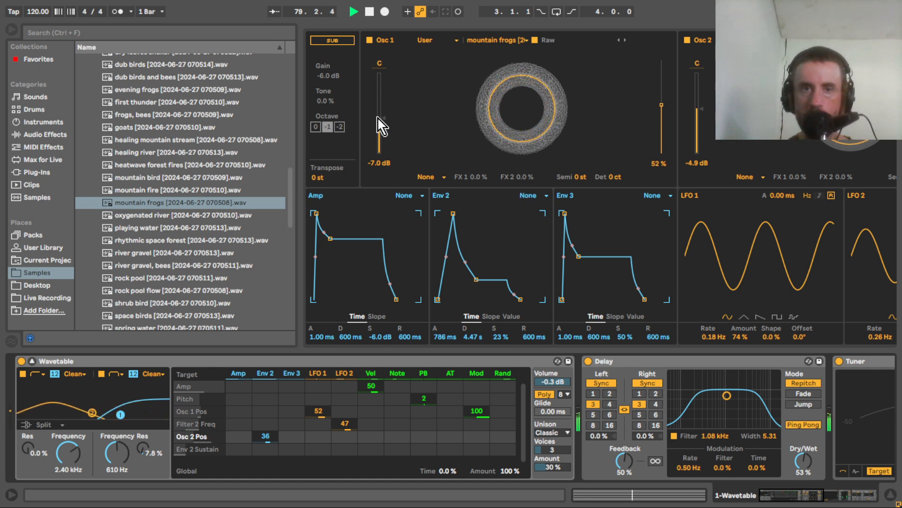
{"action": "left_click_drag", "start_coordinate": [380, 131], "coordinate": [381, 141]}
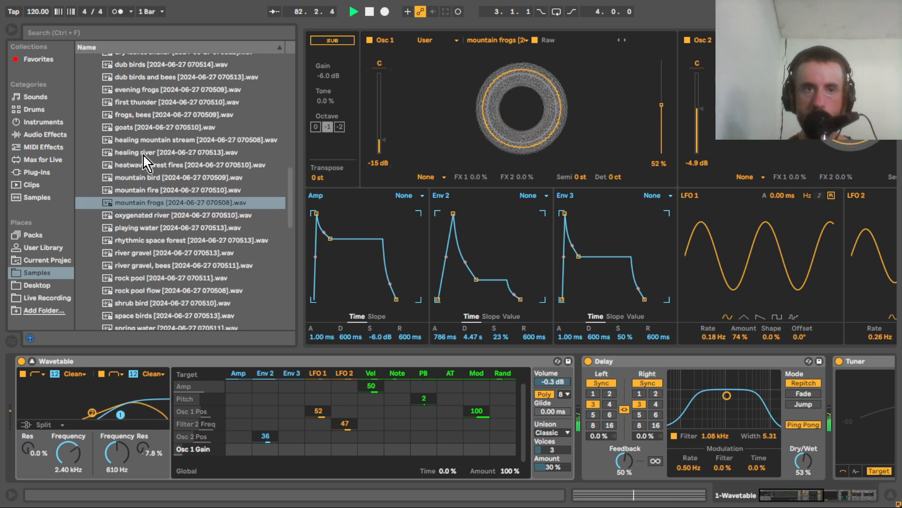
Load the "healing river" field recording into Osc 1 and raise its level to -2.6 dB.
{"action": "left_click_drag", "start_coordinate": [144, 154], "coordinate": [524, 121]}
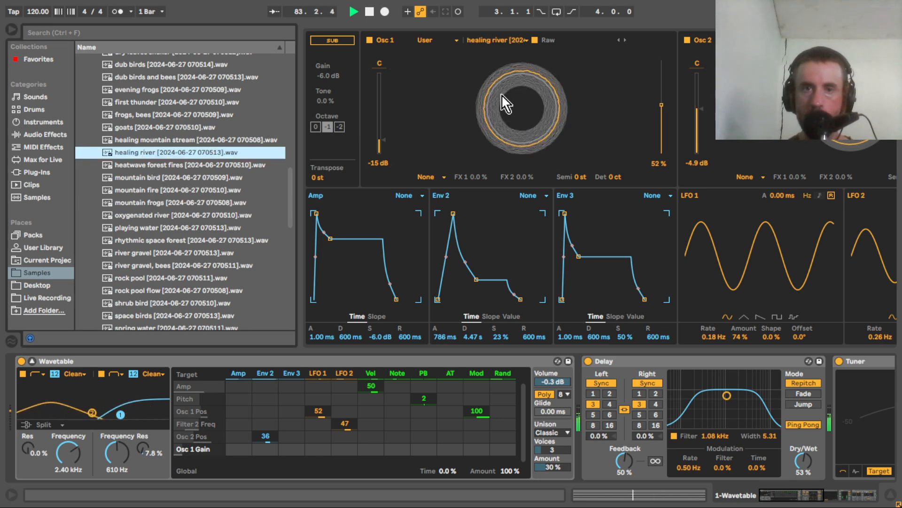
{"action": "left_click_drag", "start_coordinate": [384, 142], "coordinate": [384, 140]}
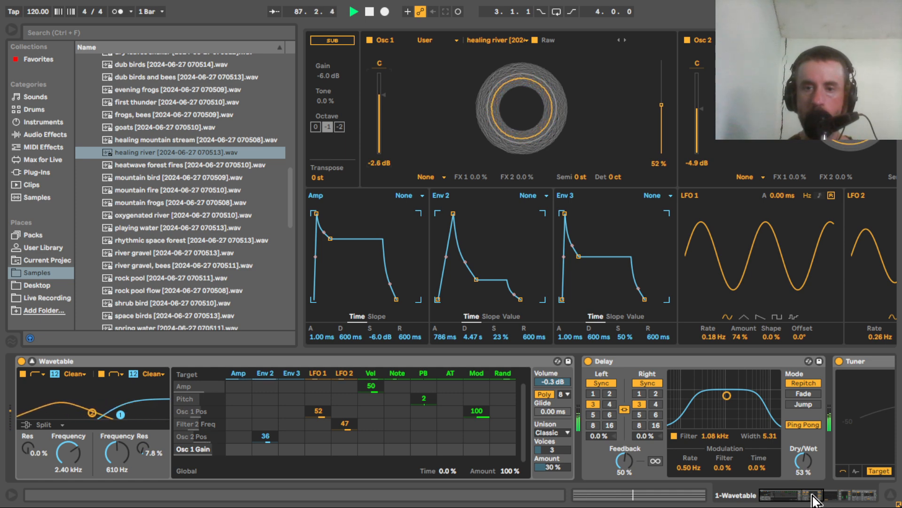
{"action": "left_click_drag", "start_coordinate": [816, 499], "coordinate": [869, 498]}
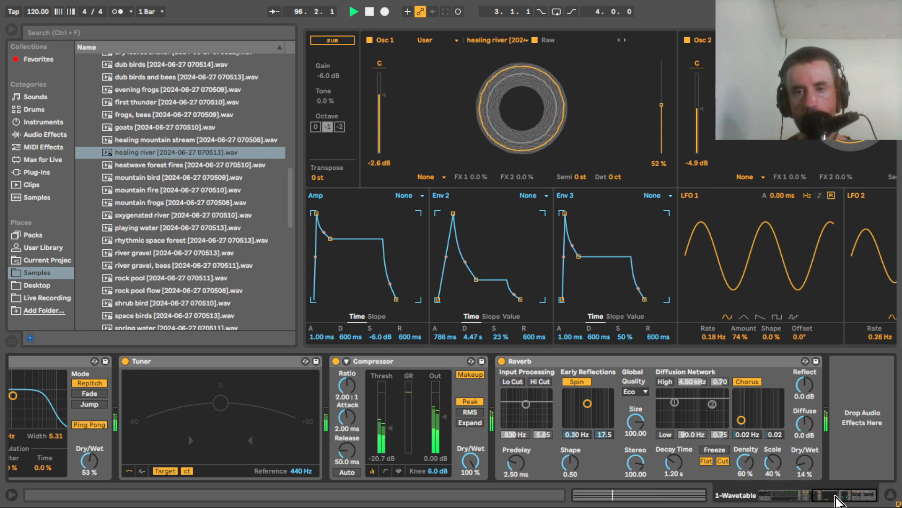
{"action": "left_click_drag", "start_coordinate": [838, 501], "coordinate": [812, 501]}
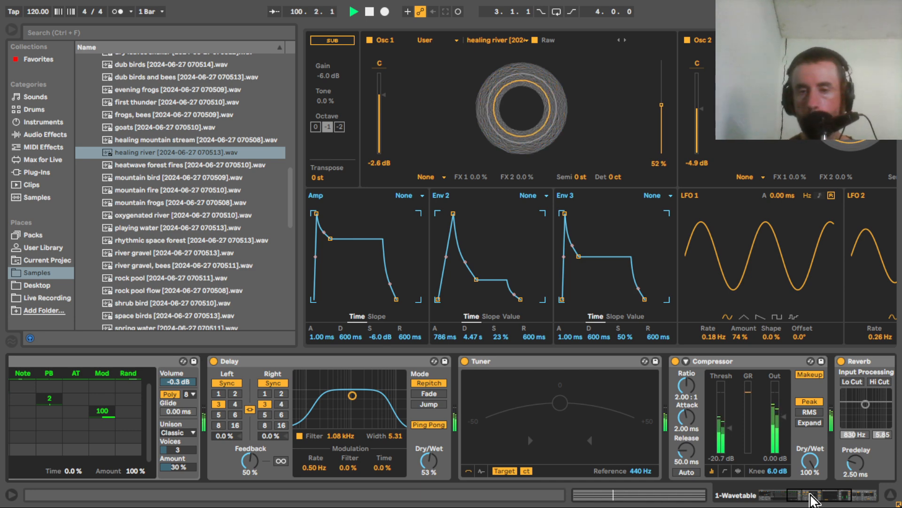
{"action": "left_click_drag", "start_coordinate": [811, 499], "coordinate": [776, 497]}
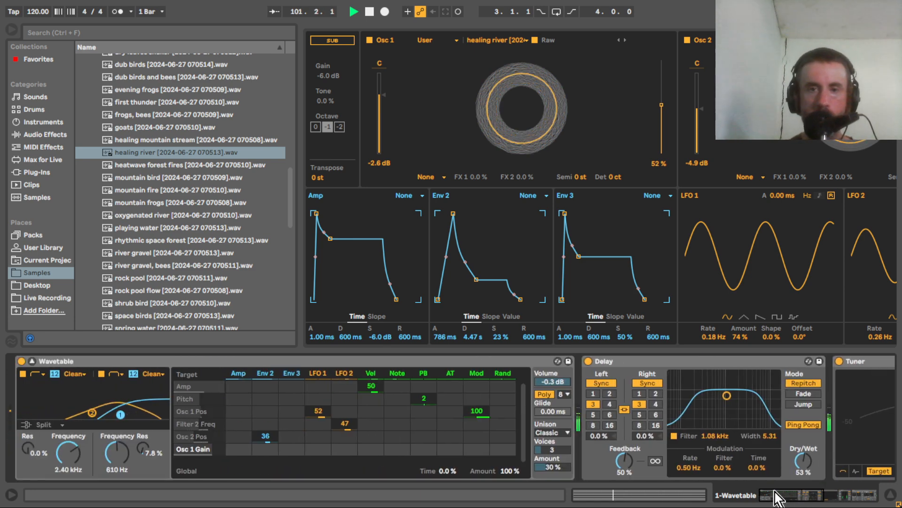